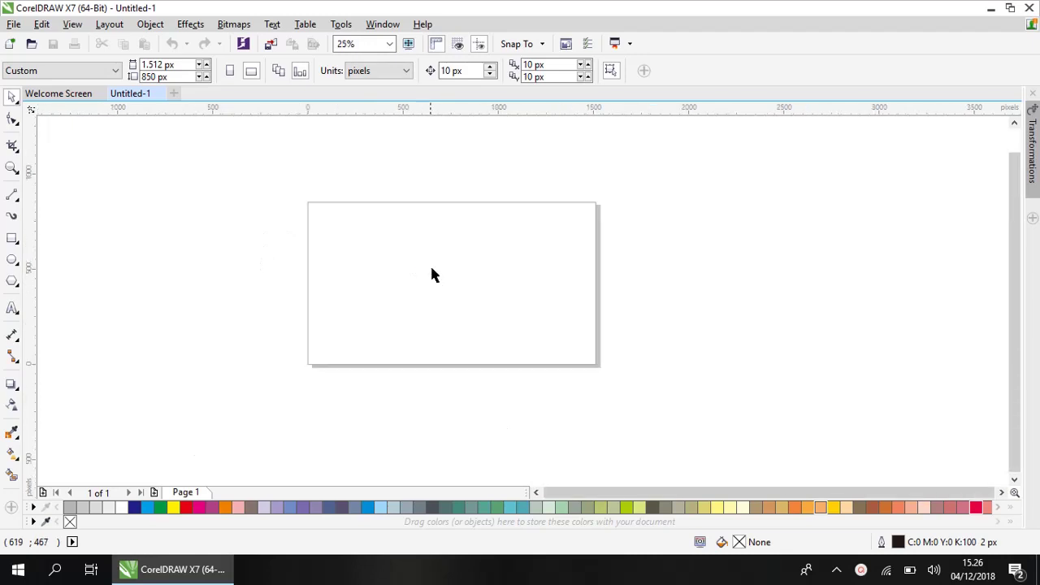
Add the artistic text "BREAK" in the upper middle of the page.
{"action": "scroll", "coordinate": [427, 271], "scroll_direction": "up", "scroll_amount": 1}
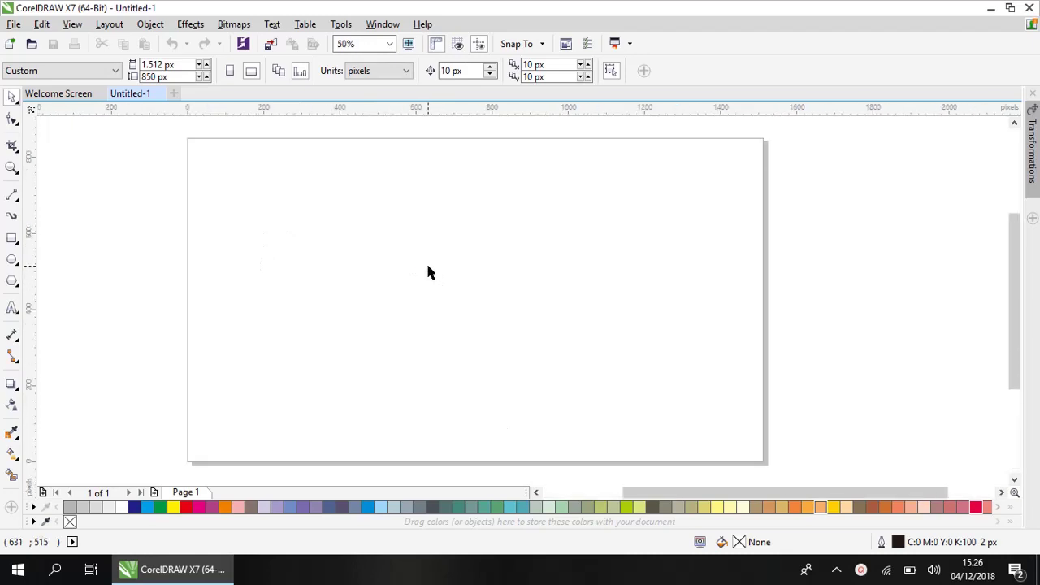
{"action": "left_click", "coordinate": [11, 310]}
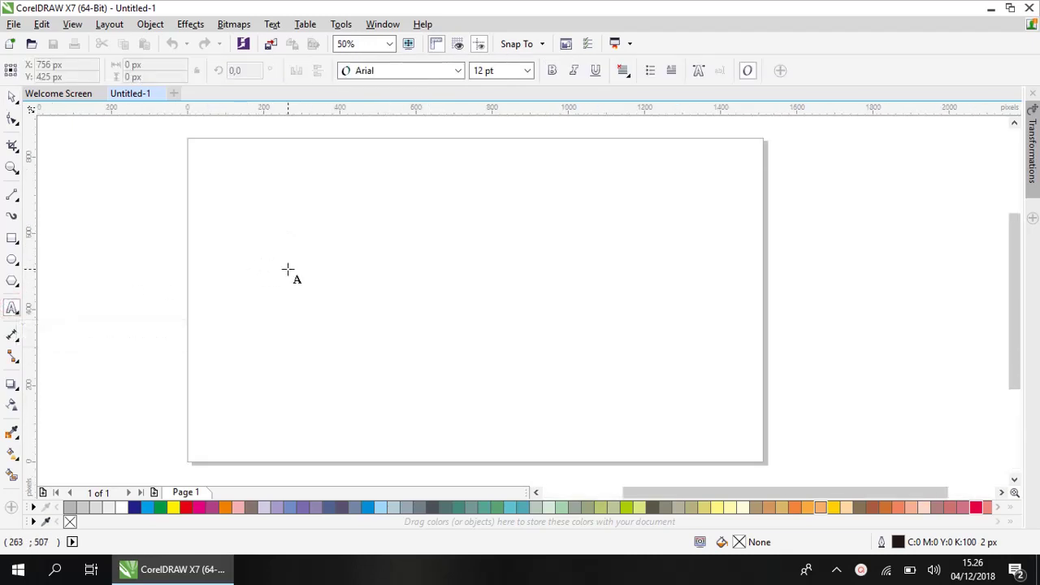
{"action": "left_click", "coordinate": [357, 255]}
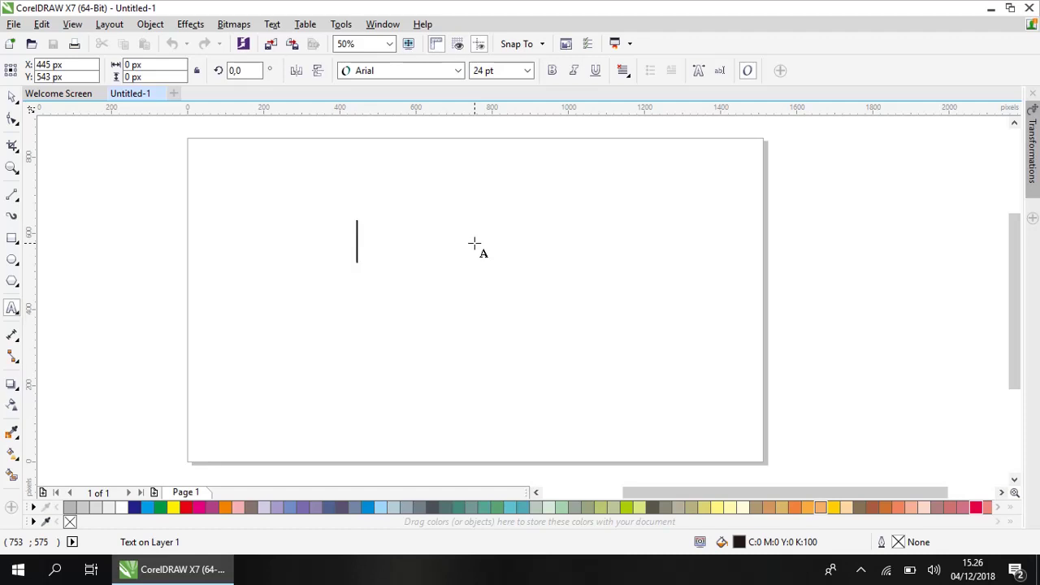
{"action": "type", "text": "BREAL"}
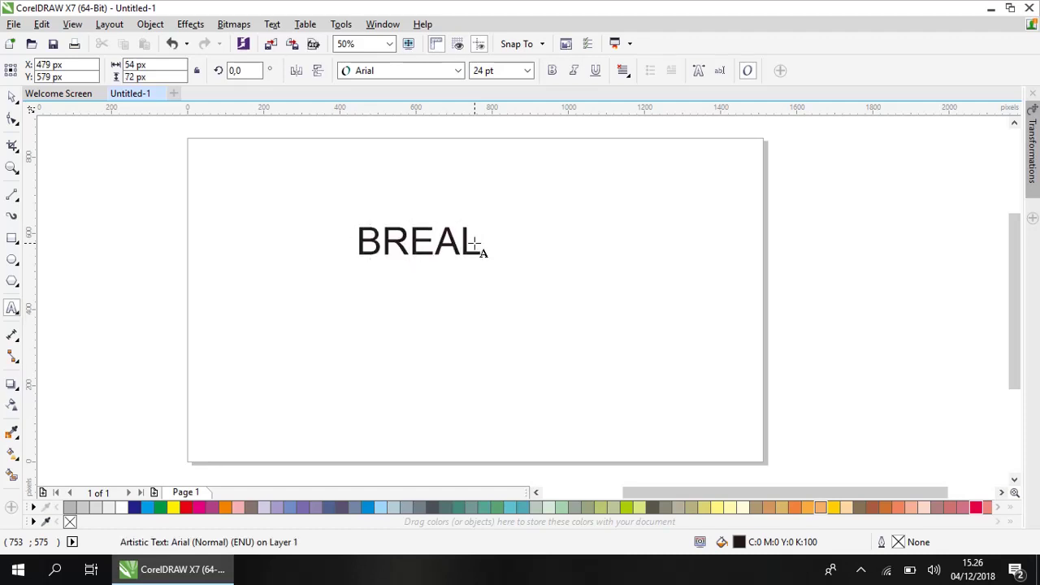
{"action": "key", "text": "BackSpace"}
{"action": "type", "text": "K"}
Enlarge the text to about 80 pt and set its font to Franklin Gothic Heavy.
{"action": "left_click", "coordinate": [11, 96]}
{"action": "left_click_drag", "start_coordinate": [490, 261], "coordinate": [790, 471]}
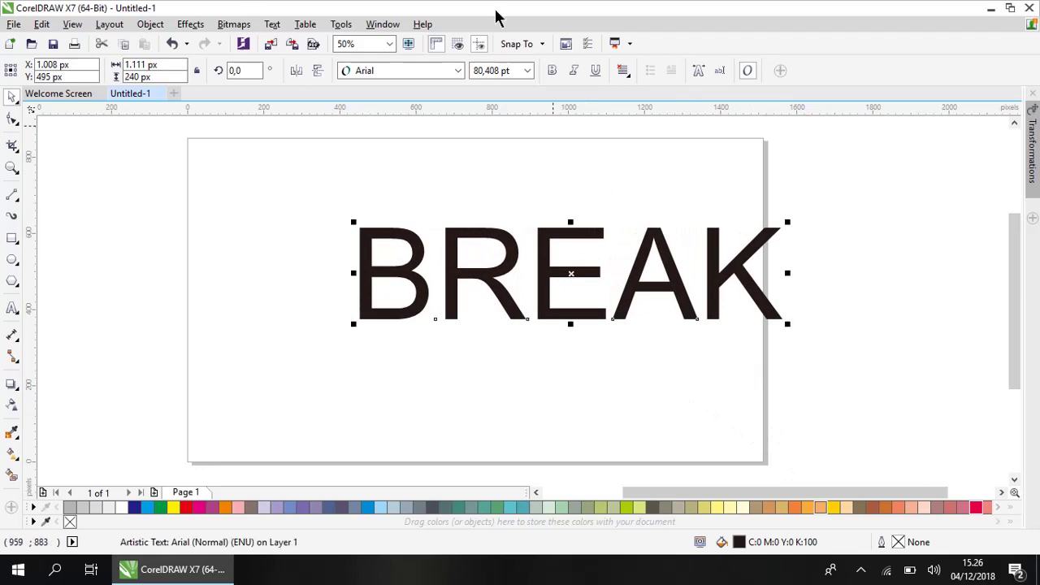
{"action": "left_click", "coordinate": [458, 72]}
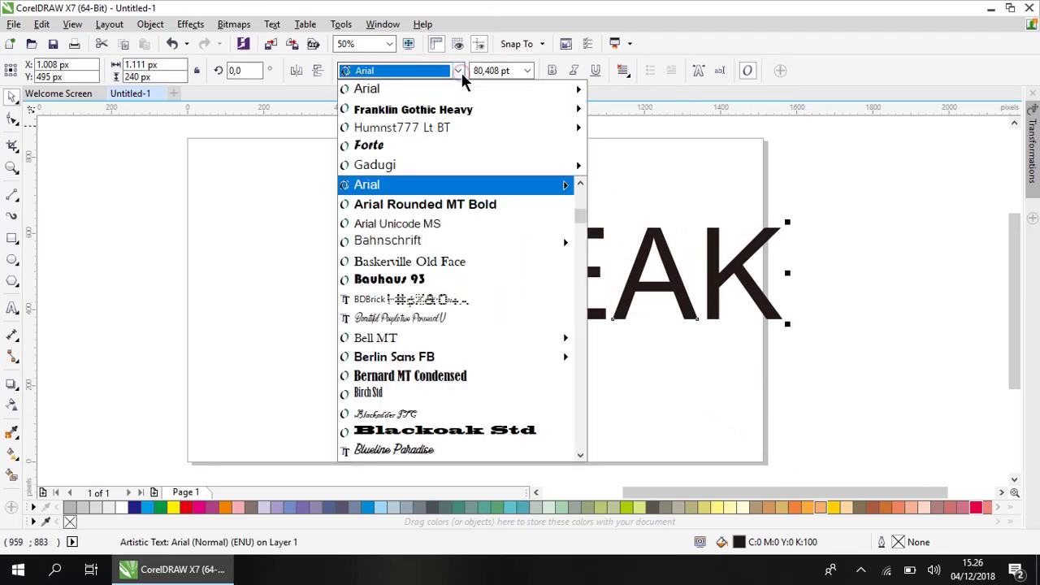
{"action": "mouse_move", "coordinate": [459, 109]}
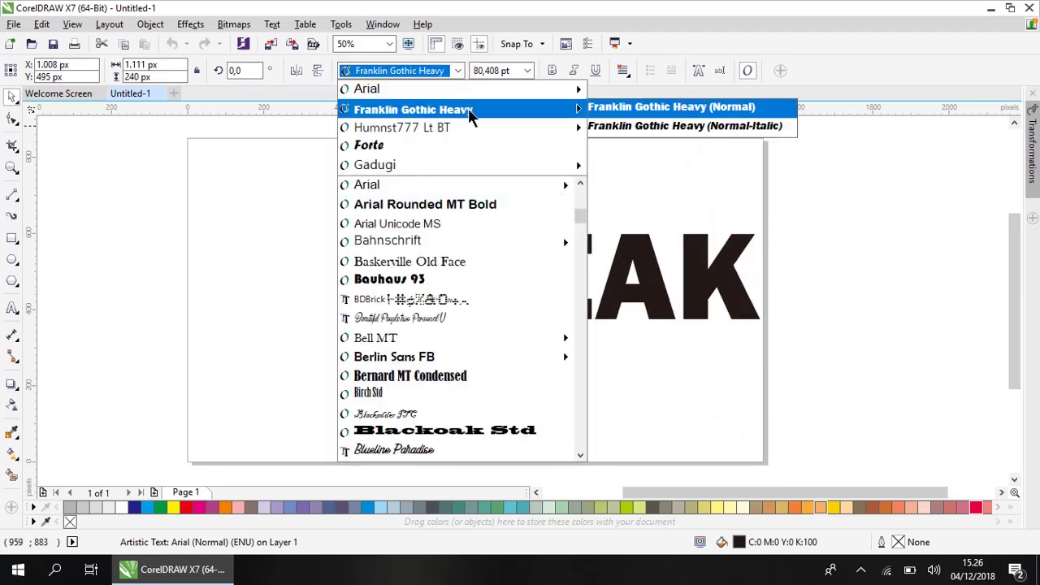
{"action": "left_click", "coordinate": [468, 109]}
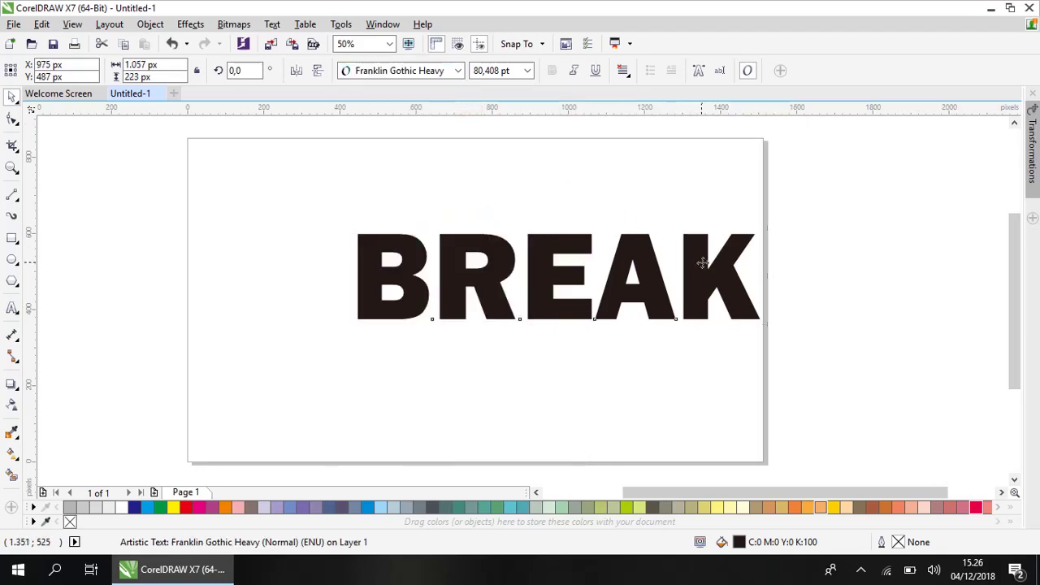
Move the word BREAK so that it sits roughly in the centre of the page.
{"action": "left_click_drag", "start_coordinate": [702, 263], "coordinate": [652, 254]}
{"action": "left_click", "coordinate": [640, 177]}
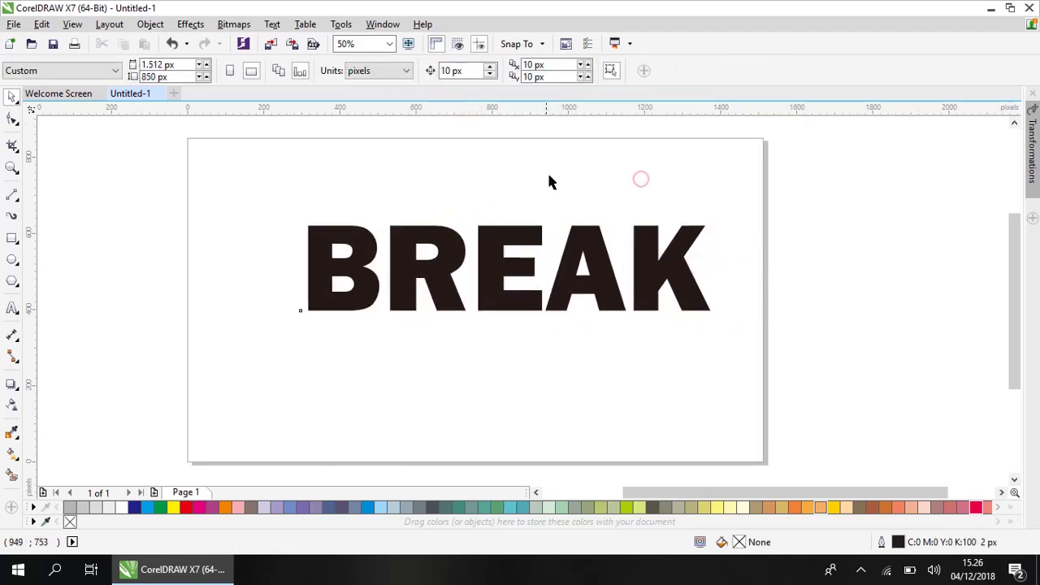
{"action": "left_click_drag", "start_coordinate": [514, 235], "coordinate": [515, 230]}
{"action": "left_click", "coordinate": [514, 202]}
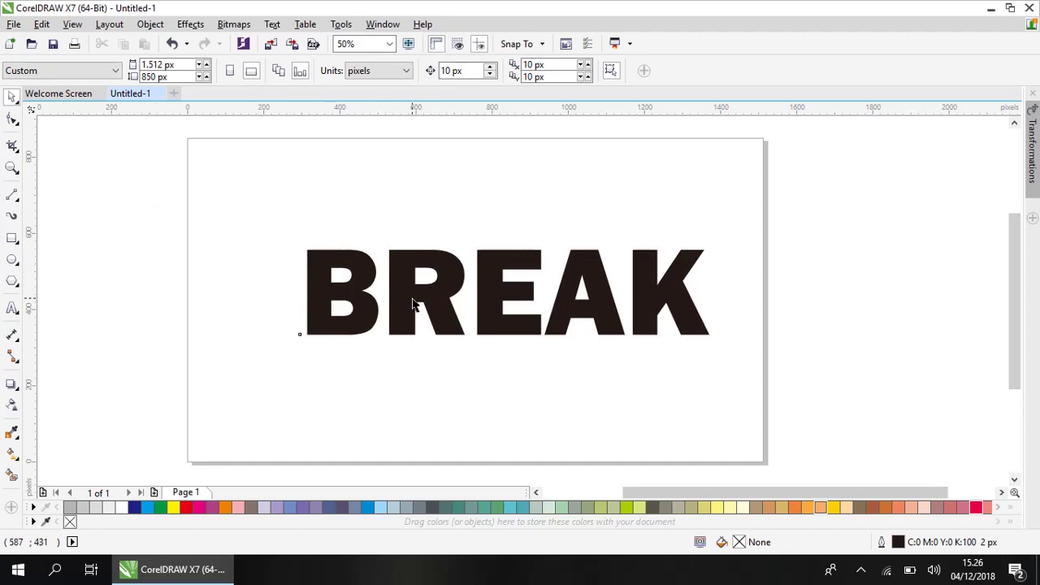
{"action": "scroll", "coordinate": [413, 304], "scroll_direction": "up", "scroll_amount": 2}
{"action": "left_click_drag", "start_coordinate": [748, 313], "coordinate": [701, 294]}
{"action": "left_click", "coordinate": [274, 132]}
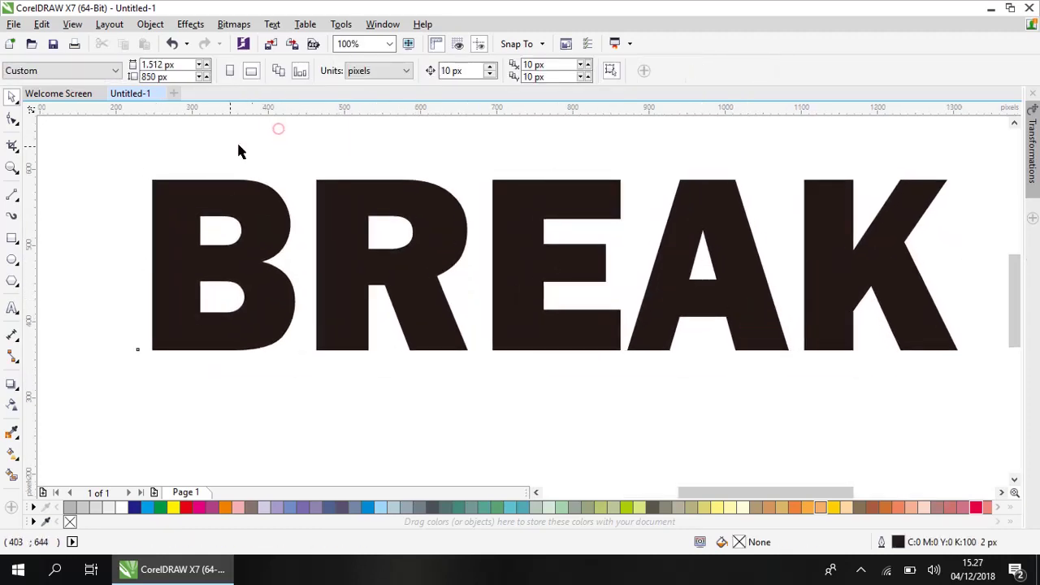
Draw slanted 2-Point Lines across the letters, three through the B and two through the R.
{"action": "left_click", "coordinate": [10, 197]}
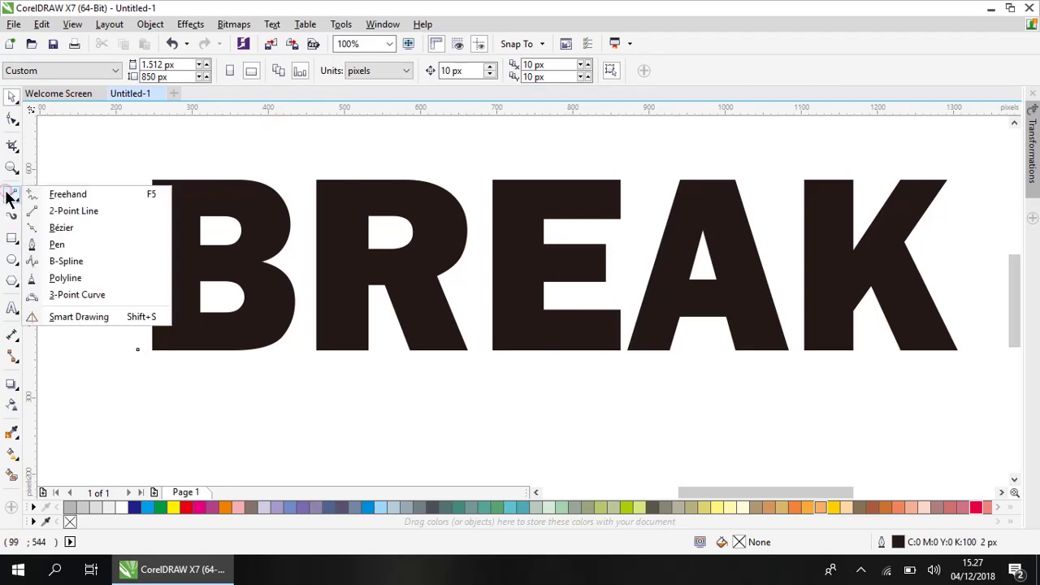
{"action": "left_click", "coordinate": [97, 211]}
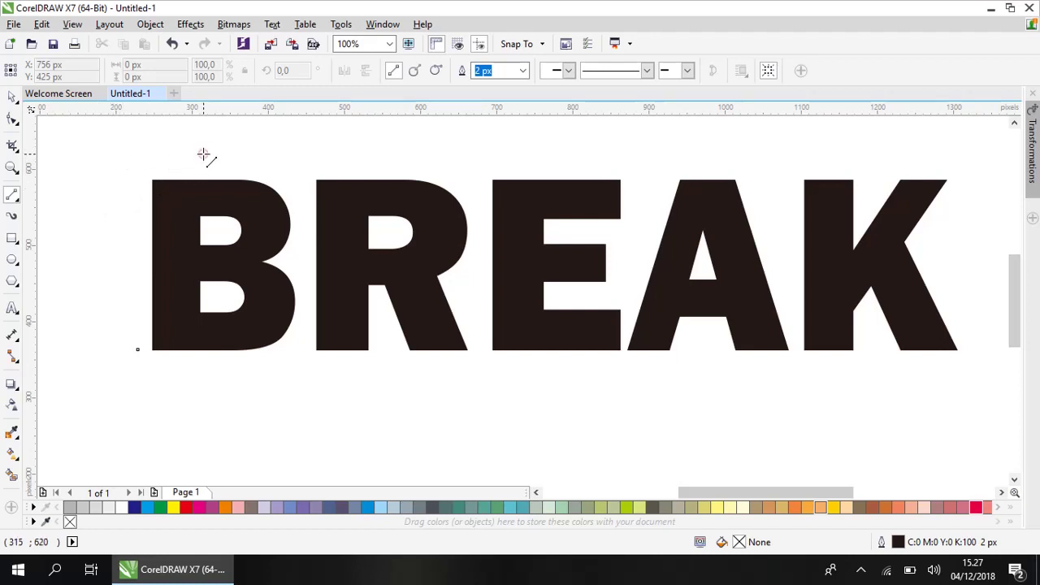
{"action": "left_click_drag", "start_coordinate": [203, 154], "coordinate": [123, 260]}
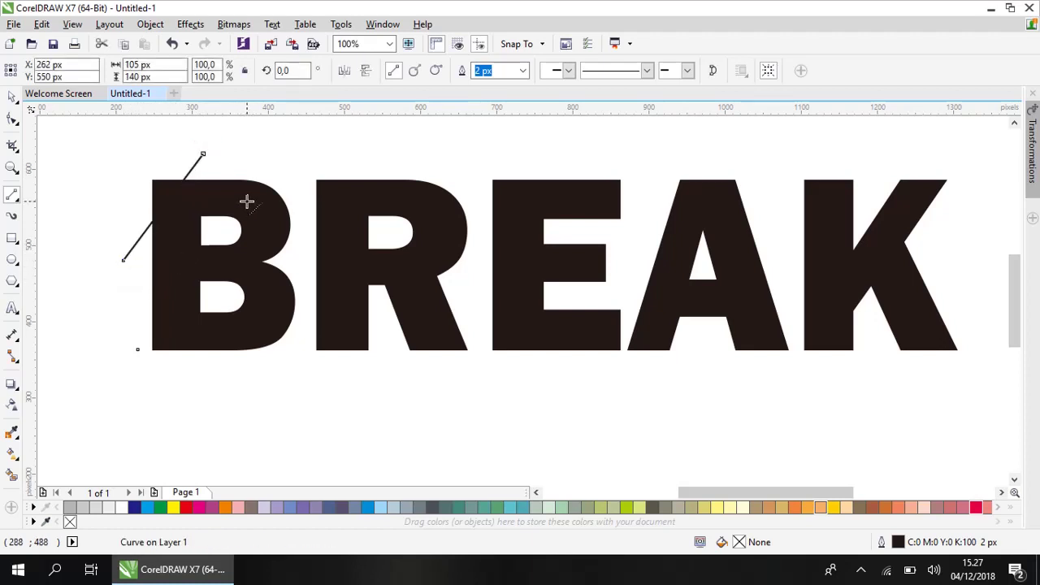
{"action": "left_click_drag", "start_coordinate": [295, 185], "coordinate": [302, 318]}
{"action": "left_click_drag", "start_coordinate": [323, 160], "coordinate": [469, 284]}
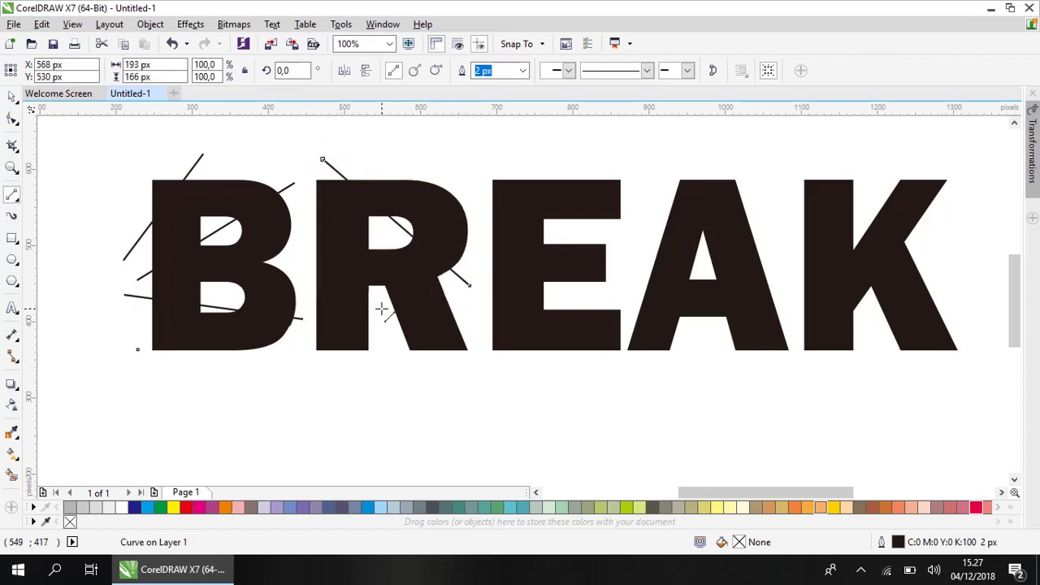
{"action": "left_click_drag", "start_coordinate": [381, 308], "coordinate": [286, 362]}
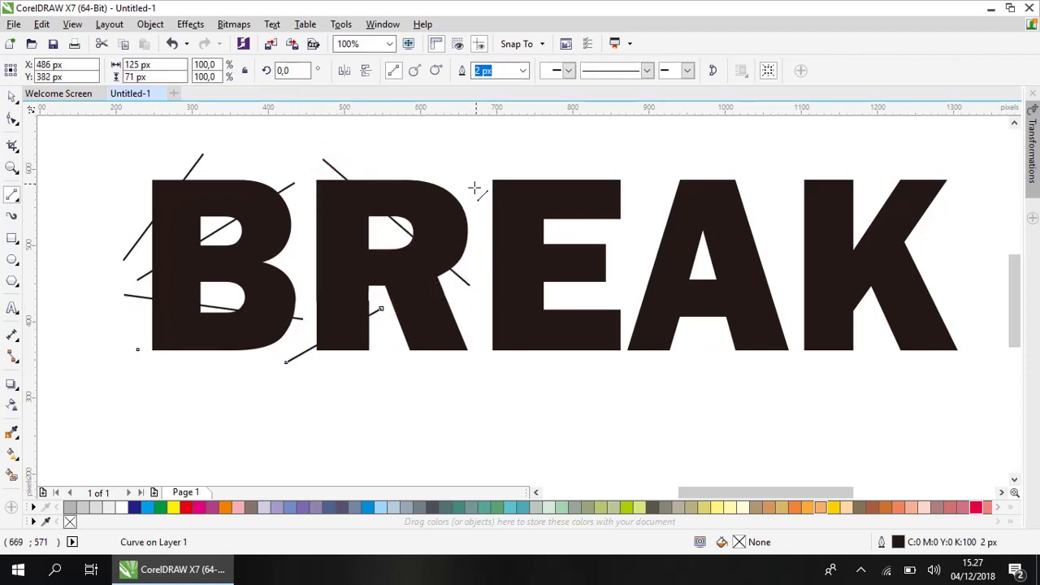
Draw two slanted lines across the E and three across the A, each extending past the letter edges.
{"action": "left_click_drag", "start_coordinate": [476, 173], "coordinate": [623, 243]}
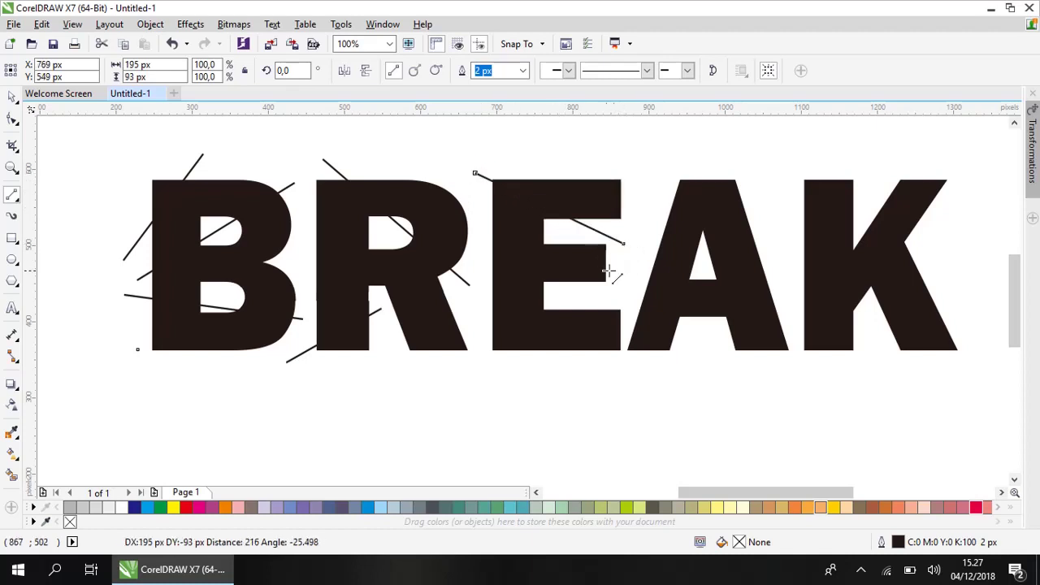
{"action": "left_click_drag", "start_coordinate": [614, 287], "coordinate": [474, 332]}
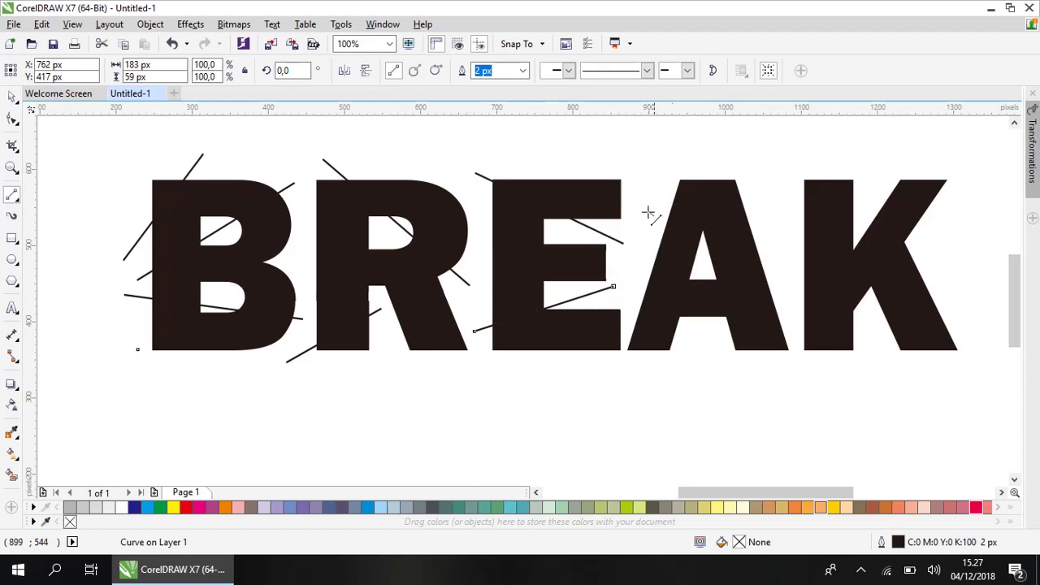
{"action": "left_click_drag", "start_coordinate": [647, 211], "coordinate": [709, 341]}
{"action": "left_click_drag", "start_coordinate": [635, 297], "coordinate": [695, 350]}
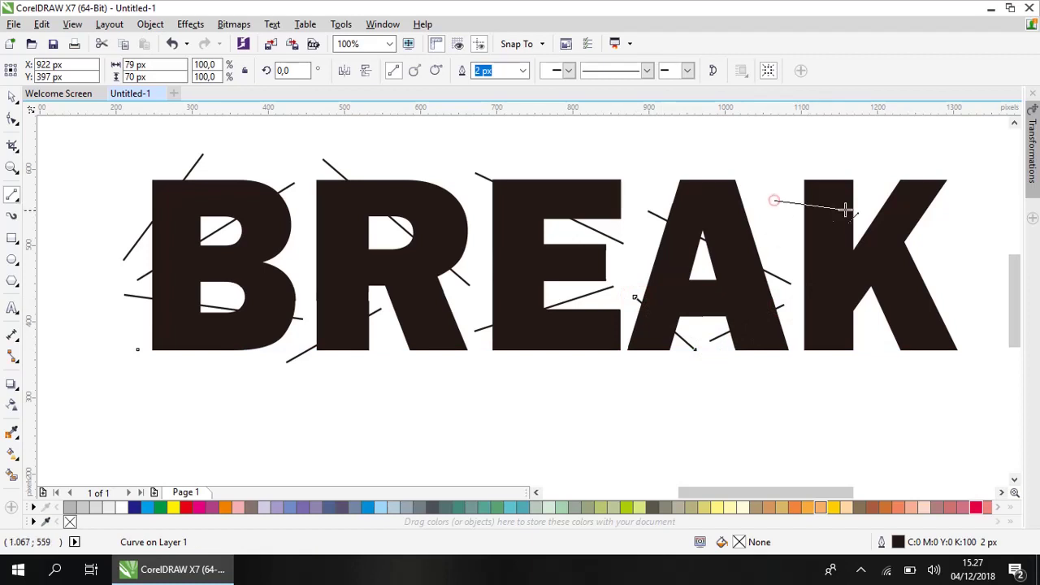
Draw three slanted lines across the K, two through its stem and one through its lower leg.
{"action": "left_click_drag", "start_coordinate": [774, 201], "coordinate": [862, 220]}
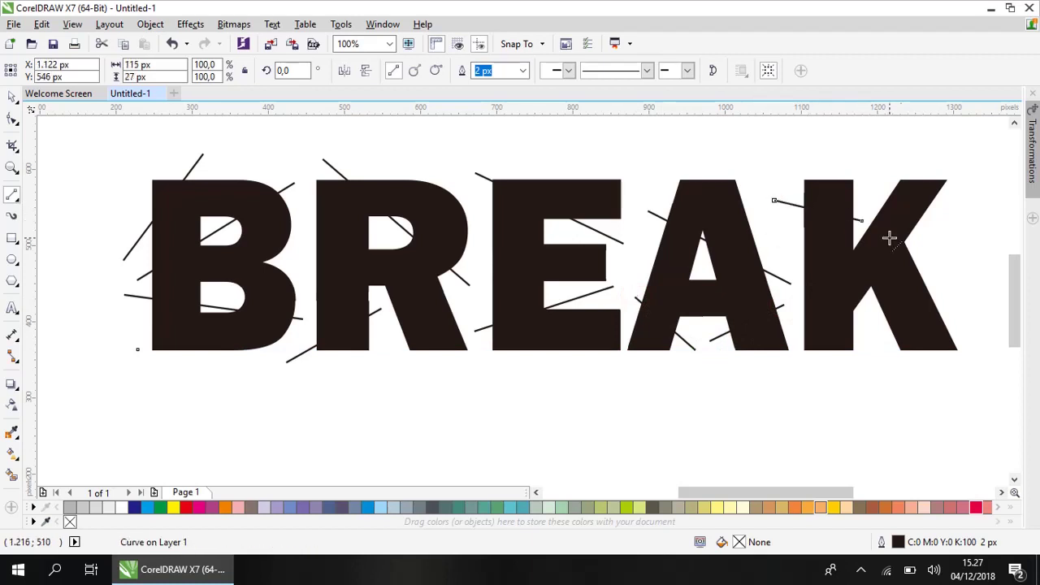
{"action": "left_click_drag", "start_coordinate": [782, 240], "coordinate": [877, 322]}
{"action": "left_click_drag", "start_coordinate": [926, 294], "coordinate": [881, 349]}
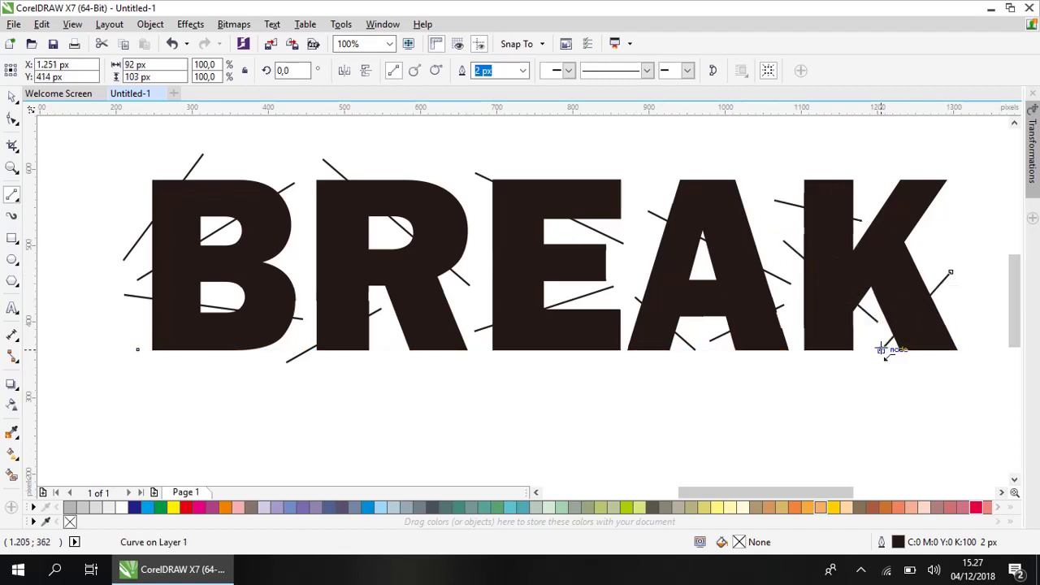
Select the word together with all the slanted lines and trim the letters with them.
{"action": "left_click", "coordinate": [12, 97]}
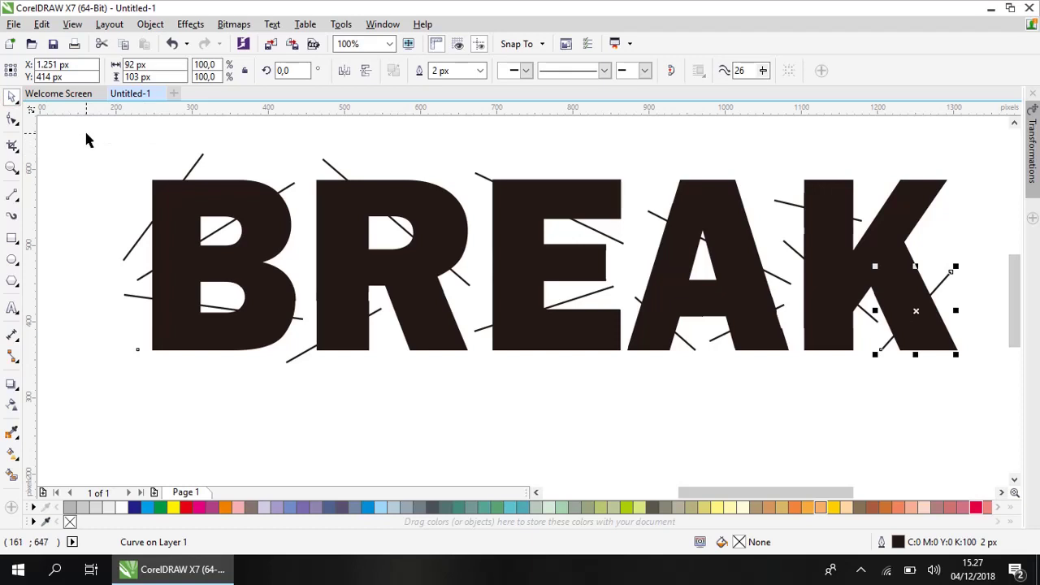
{"action": "left_click_drag", "start_coordinate": [87, 133], "coordinate": [874, 397]}
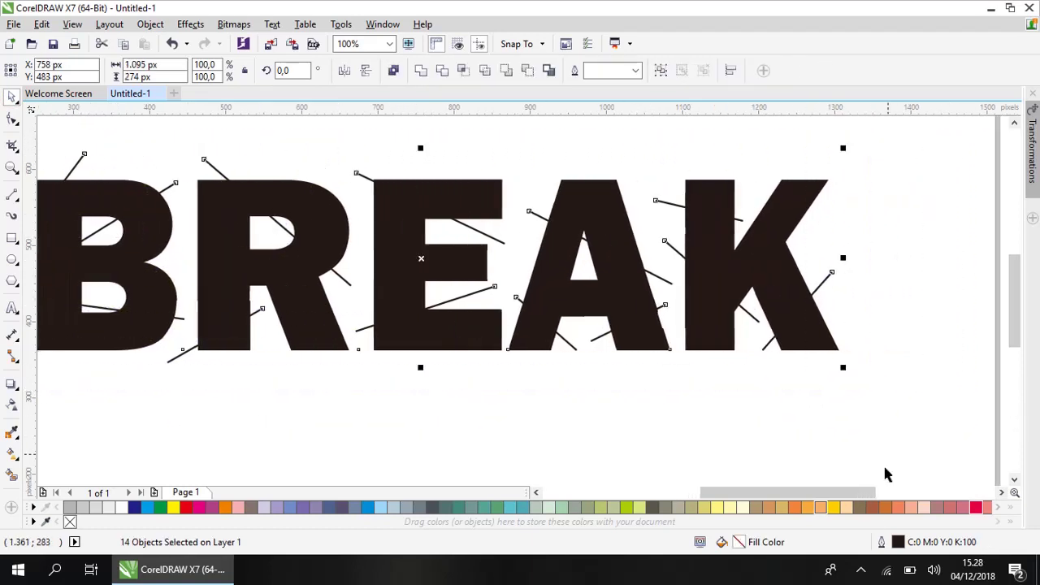
{"action": "scroll", "coordinate": [701, 418], "scroll_direction": "down", "scroll_amount": 1}
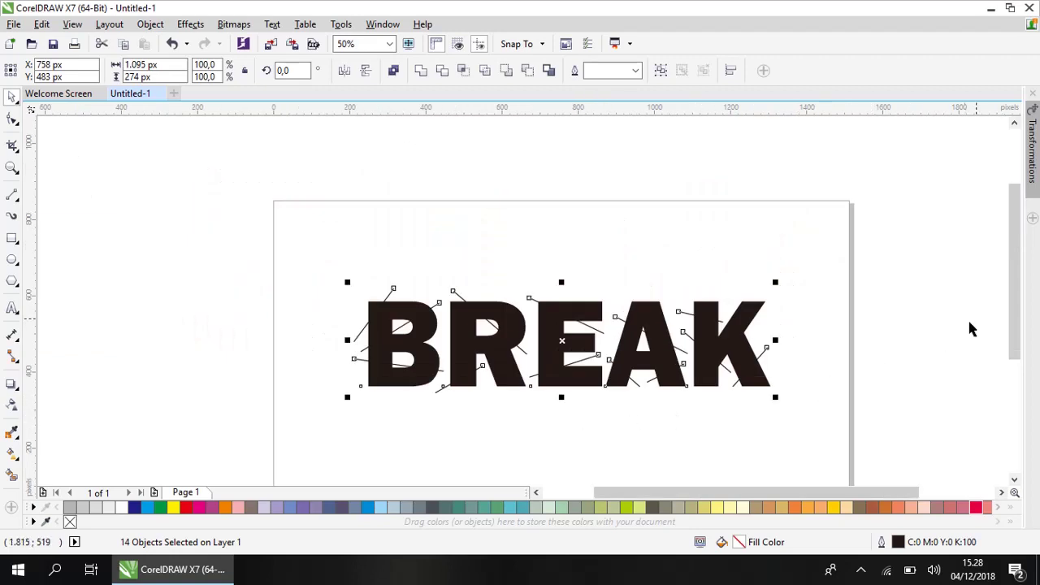
{"action": "left_click_drag", "start_coordinate": [1014, 279], "coordinate": [1014, 294]}
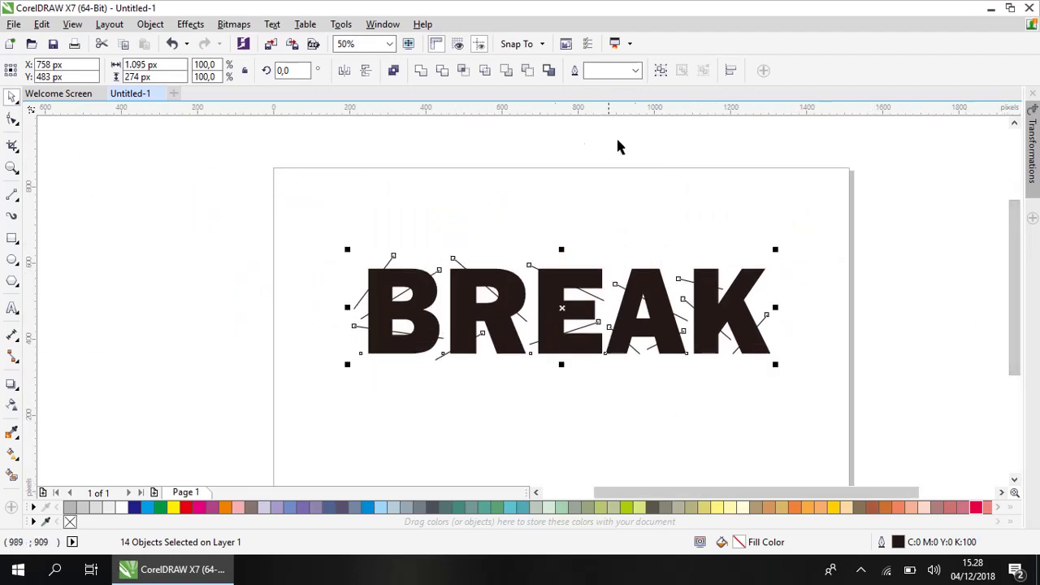
{"action": "left_click", "coordinate": [443, 73]}
{"action": "left_click", "coordinate": [588, 160]}
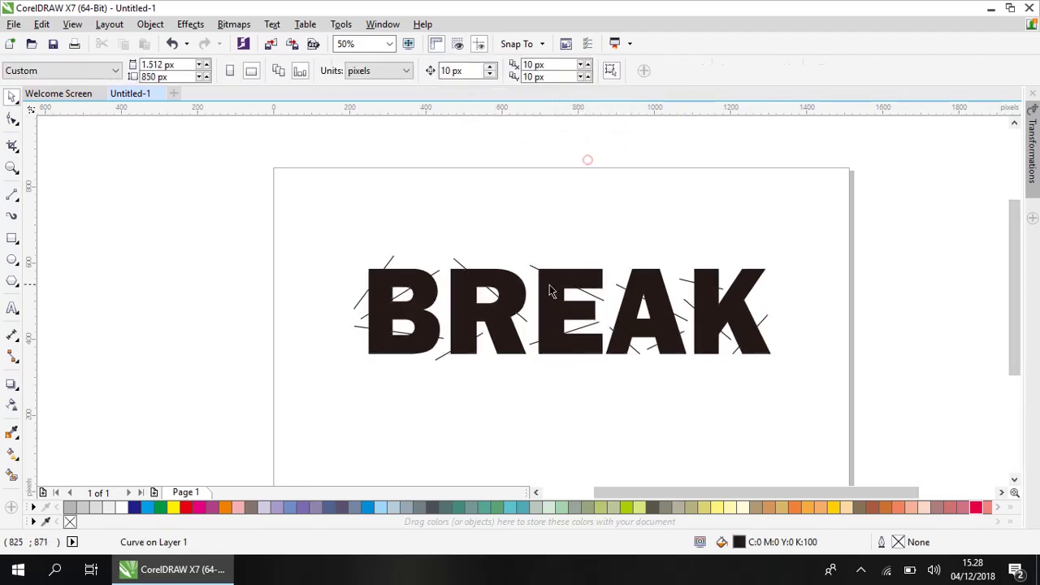
Move the trimmed word up off the cutting lines and delete all the lines.
{"action": "left_click_drag", "start_coordinate": [554, 298], "coordinate": [536, 176]}
{"action": "left_click", "coordinate": [807, 259]}
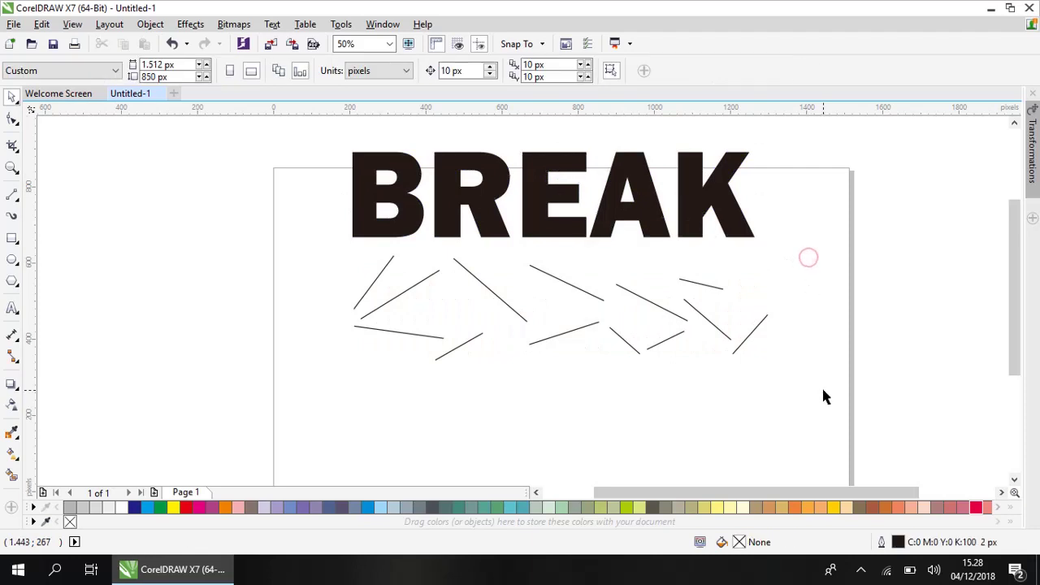
{"action": "left_click_drag", "start_coordinate": [822, 387], "coordinate": [287, 250]}
{"action": "key", "text": "Delete"}
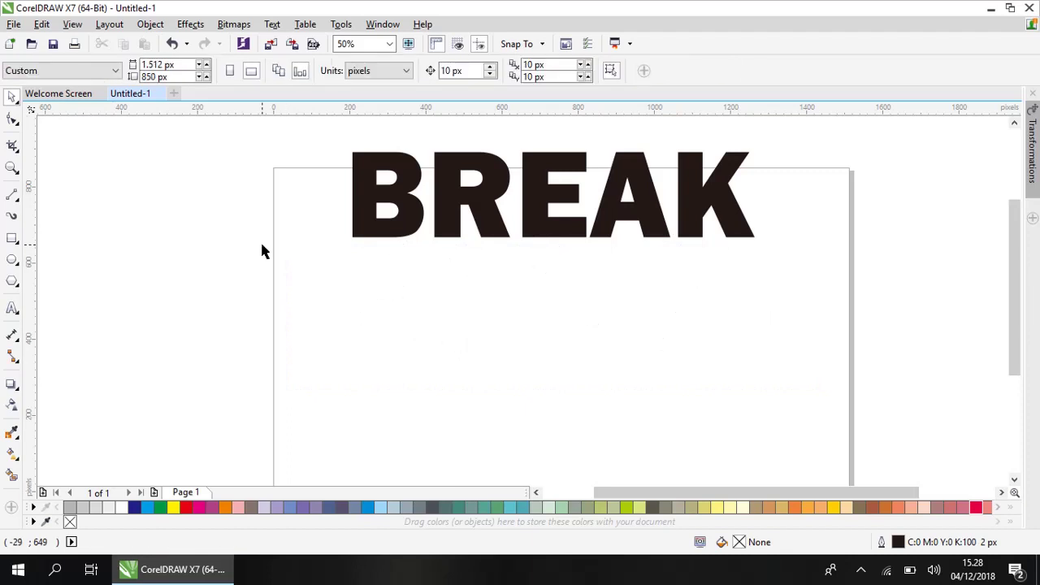
Move the word down inside the page and break its curve apart into separate pieces.
{"action": "left_click_drag", "start_coordinate": [410, 163], "coordinate": [412, 203]}
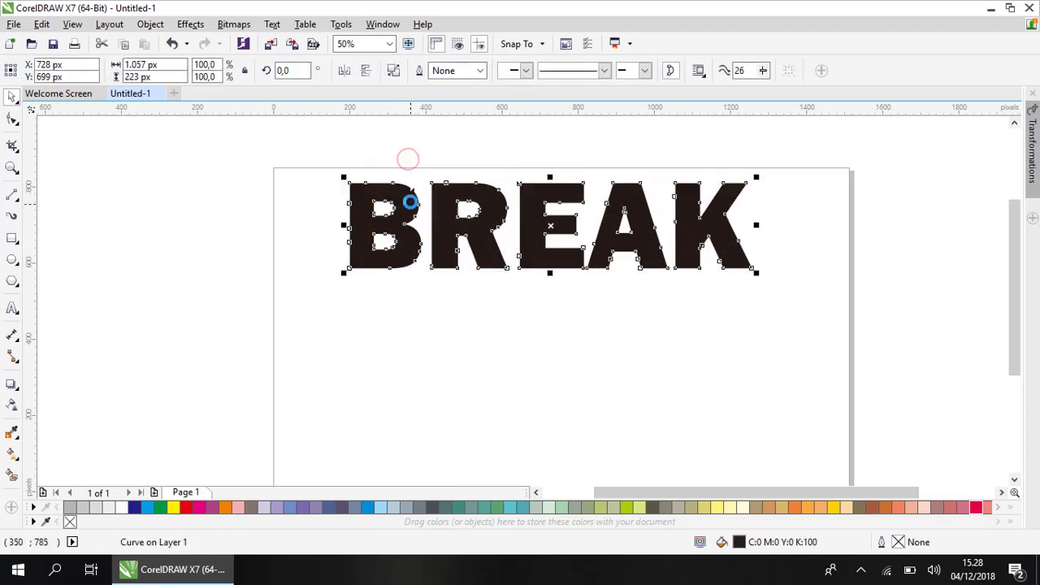
{"action": "scroll", "coordinate": [410, 206], "scroll_direction": "up", "scroll_amount": 2}
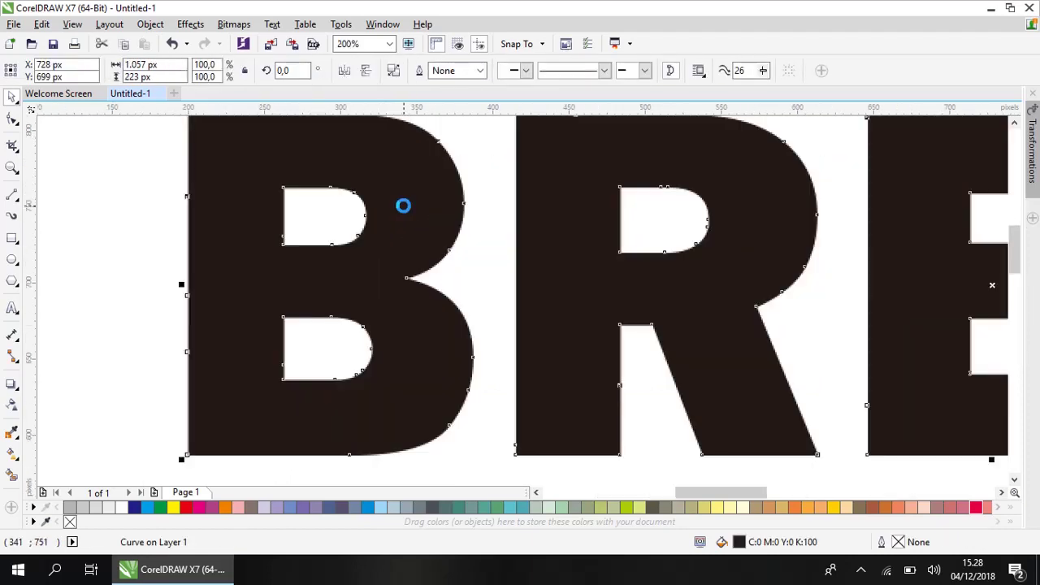
{"action": "scroll", "coordinate": [406, 206], "scroll_direction": "down", "scroll_amount": 1}
{"action": "right_click", "coordinate": [404, 206]}
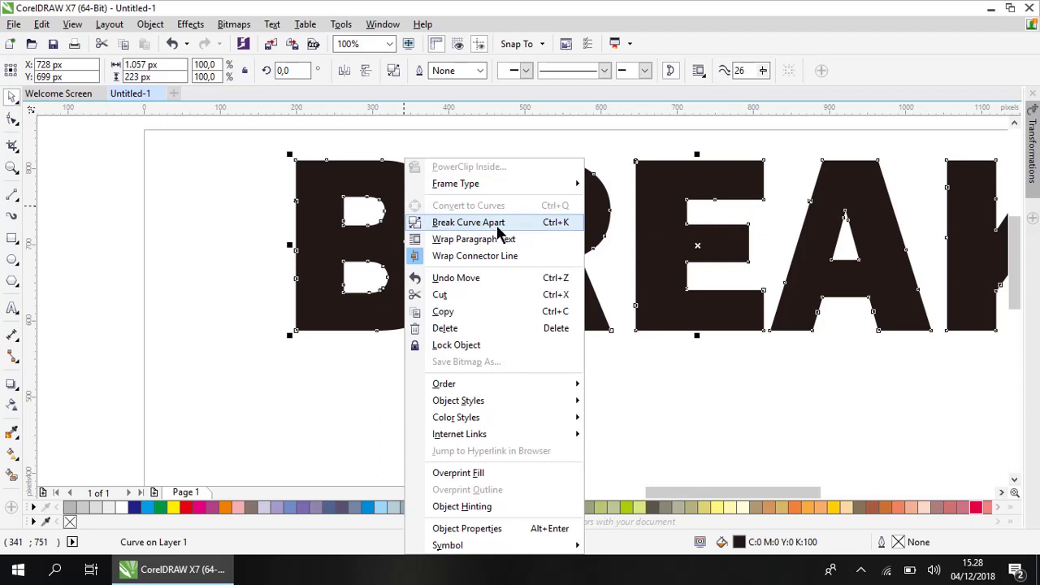
{"action": "left_click", "coordinate": [467, 222]}
{"action": "scroll", "coordinate": [458, 225], "scroll_direction": "down", "scroll_amount": 1}
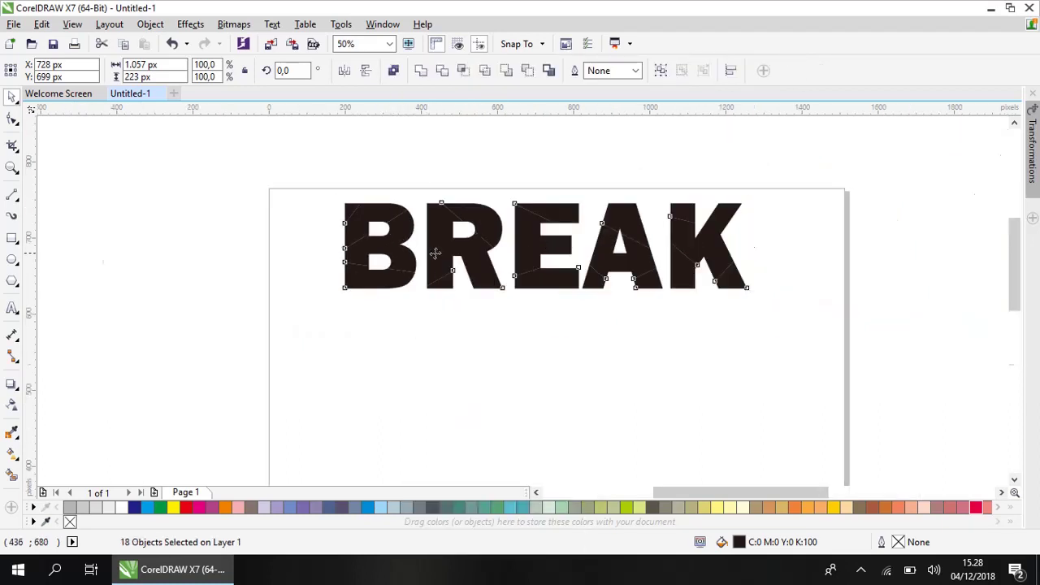
{"action": "scroll", "coordinate": [451, 225], "scroll_direction": "up", "scroll_amount": 1}
{"action": "left_click", "coordinate": [558, 148]}
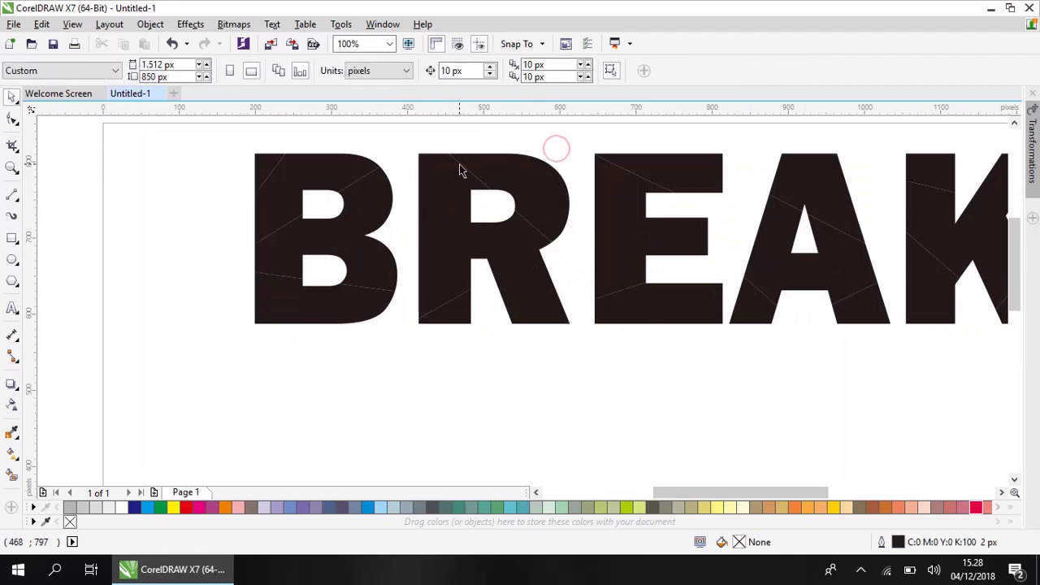
{"action": "scroll", "coordinate": [471, 174], "scroll_direction": "up", "scroll_amount": 3}
{"action": "scroll", "coordinate": [469, 181], "scroll_direction": "down", "scroll_amount": 2}
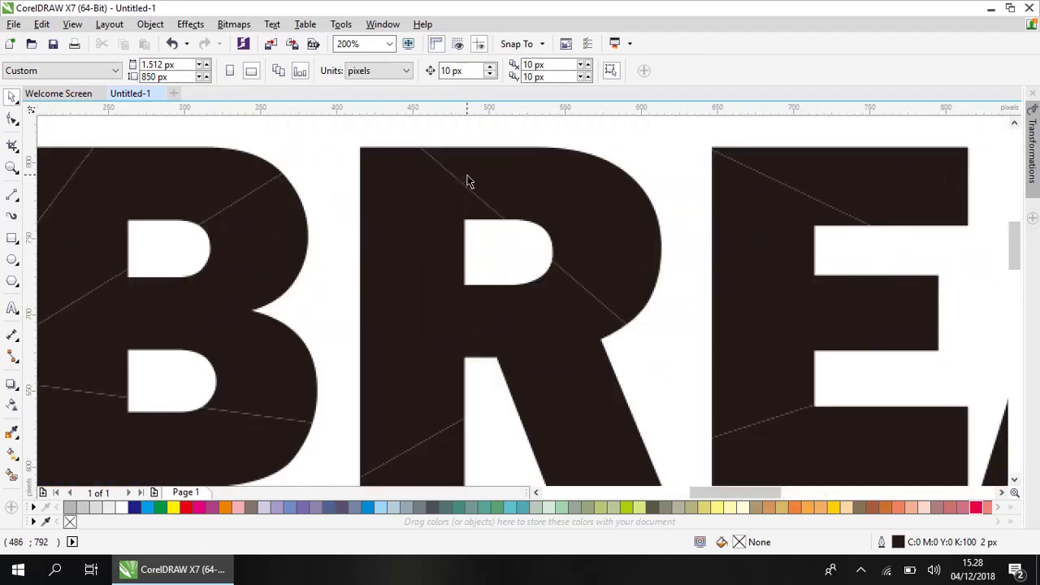
{"action": "scroll", "coordinate": [467, 181], "scroll_direction": "down", "scroll_amount": 1}
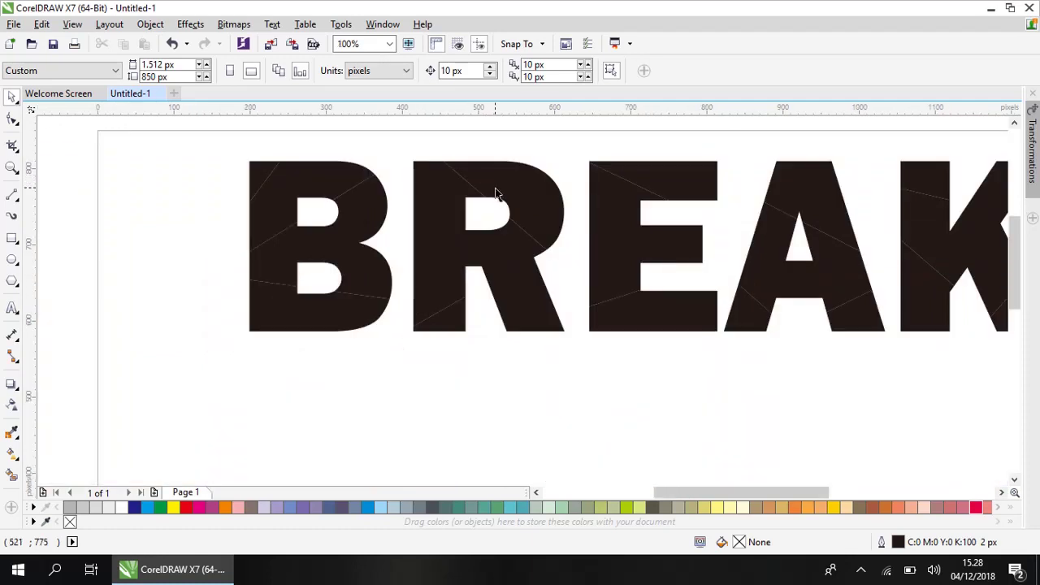
Spread the B's pieces apart, shifting the upper-left corner and the bottom piece 10 px left and the large middle piece 10 px right.
{"action": "left_click", "coordinate": [496, 193]}
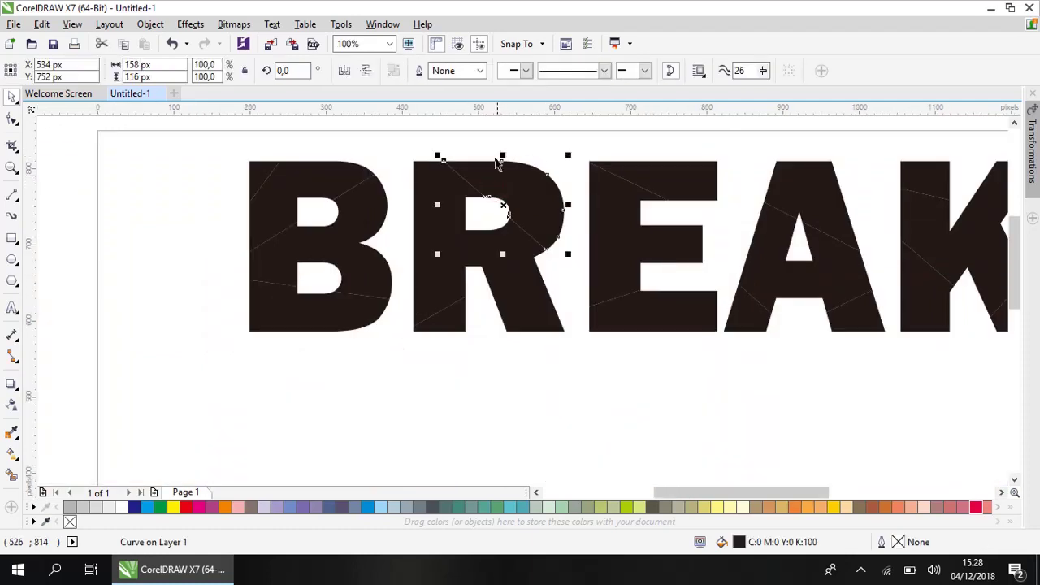
{"action": "left_click", "coordinate": [515, 128]}
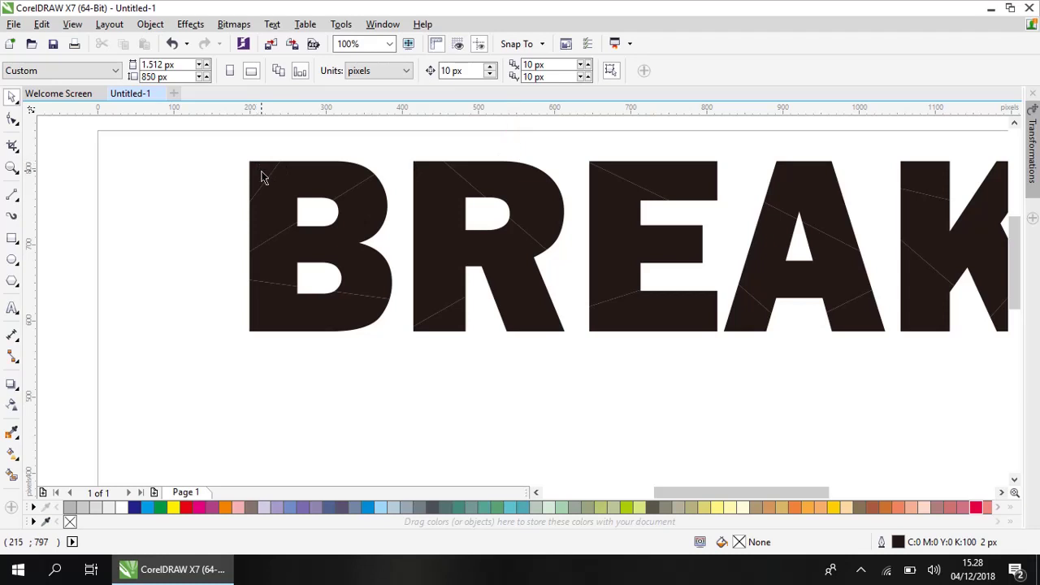
{"action": "left_click", "coordinate": [262, 177]}
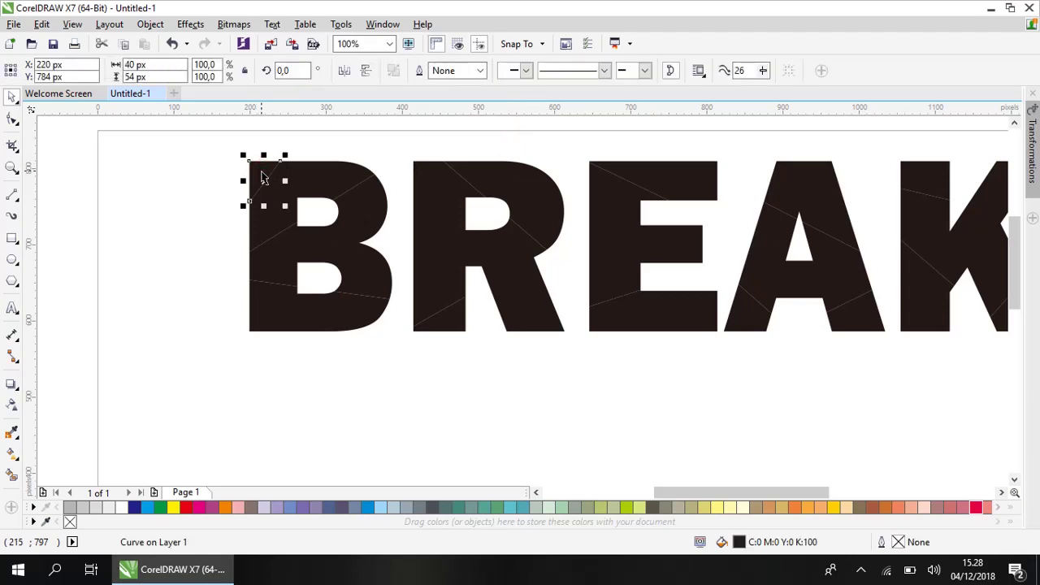
{"action": "left_click_drag", "start_coordinate": [262, 177], "coordinate": [255, 171]}
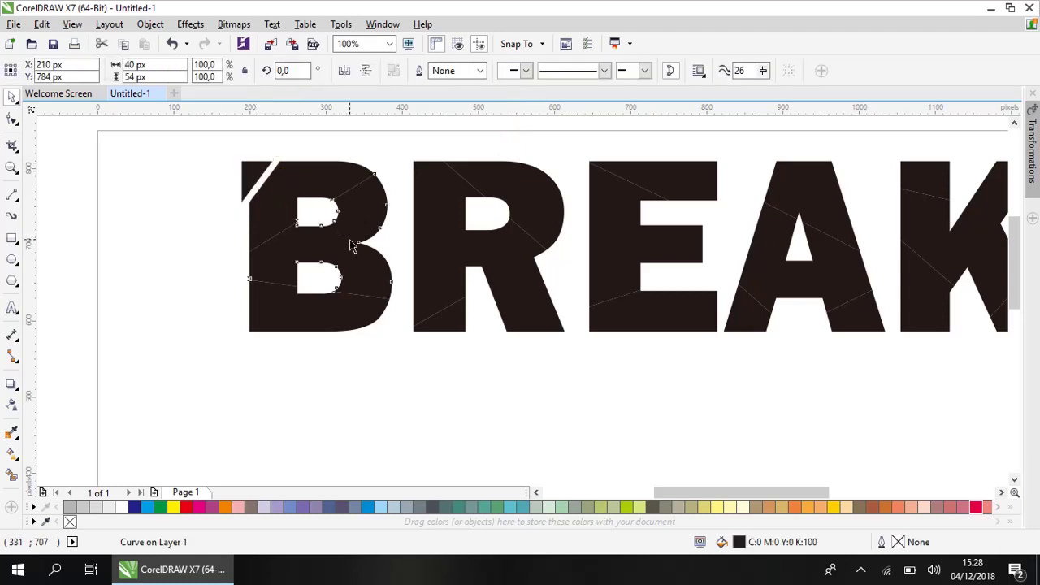
{"action": "left_click_drag", "start_coordinate": [349, 241], "coordinate": [349, 240]}
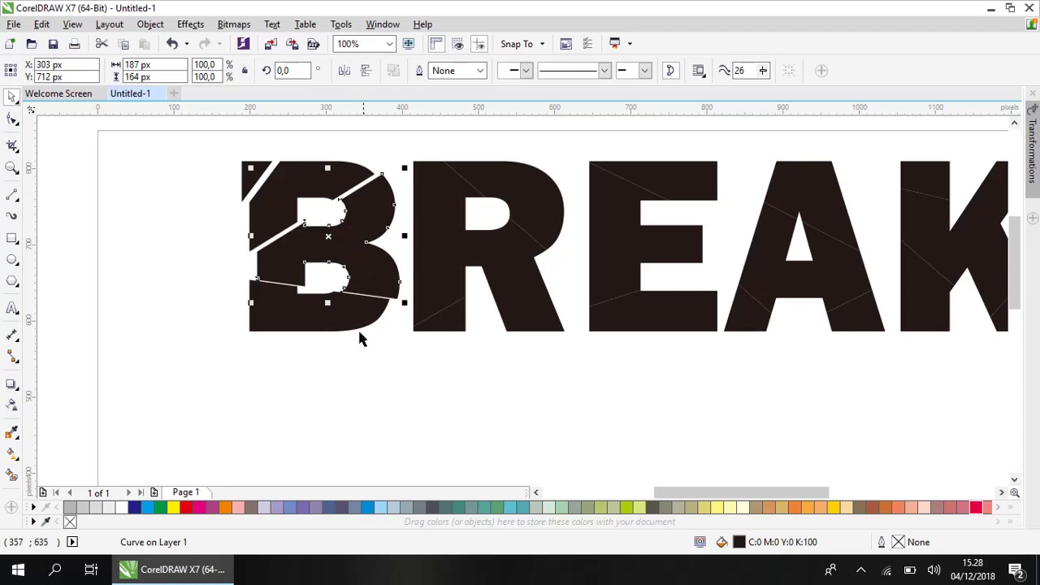
{"action": "left_click", "coordinate": [348, 316]}
{"action": "key", "text": "Down"}
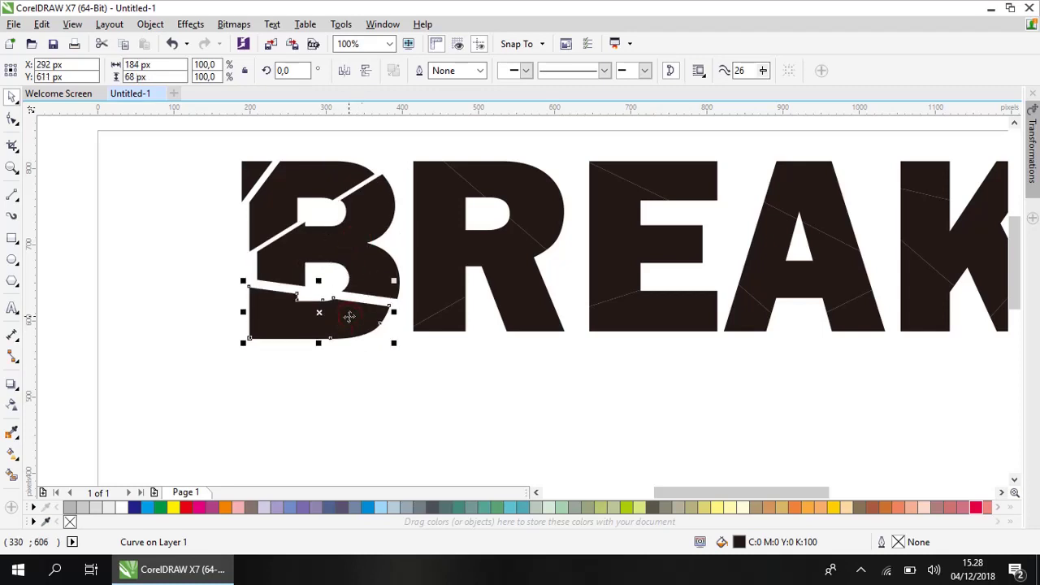
{"action": "key", "text": "Up"}
{"action": "key", "text": "Left"}
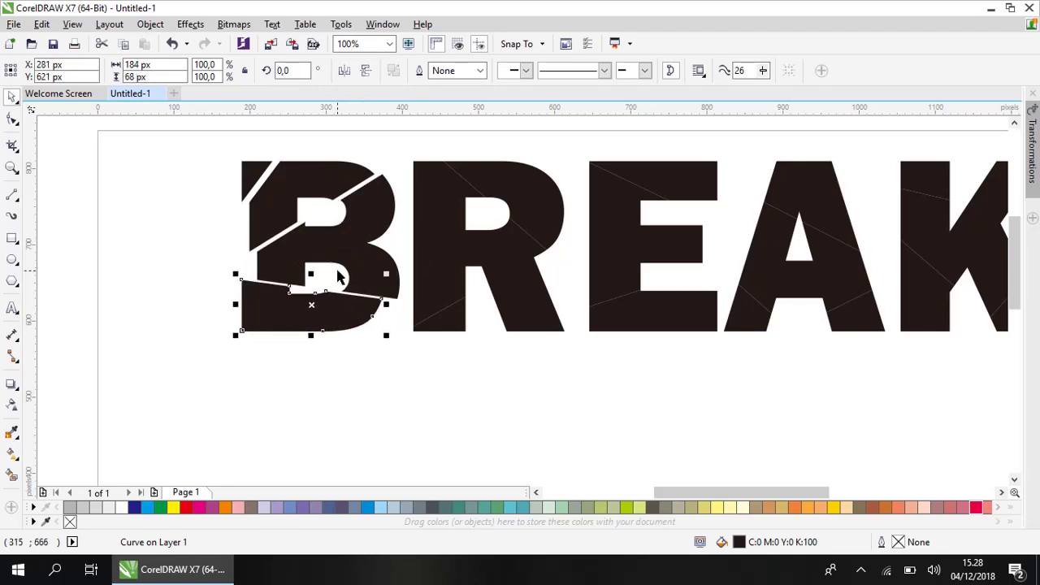
Separate the R's pieces by moving its bowl 10 px right and the foot of its stem 10 px down and left.
{"action": "left_click", "coordinate": [451, 215]}
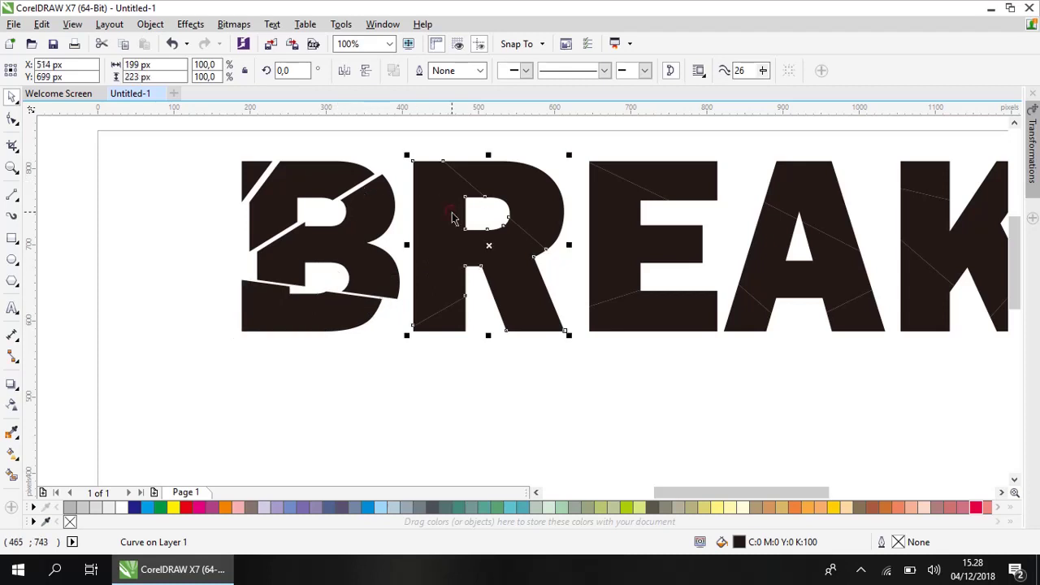
{"action": "key", "text": "Right"}
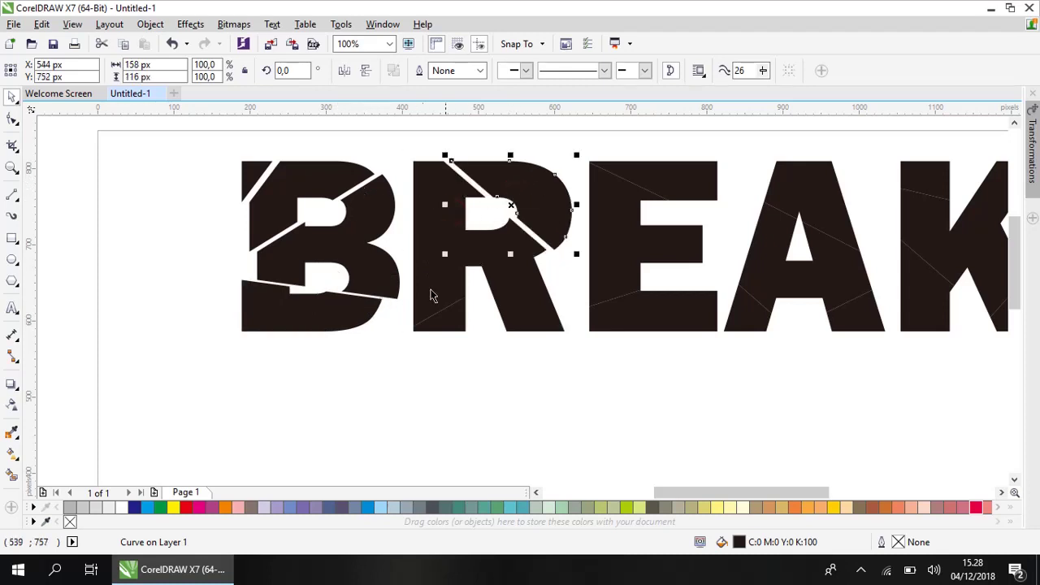
{"action": "left_click", "coordinate": [451, 329]}
{"action": "key", "text": "Down"}
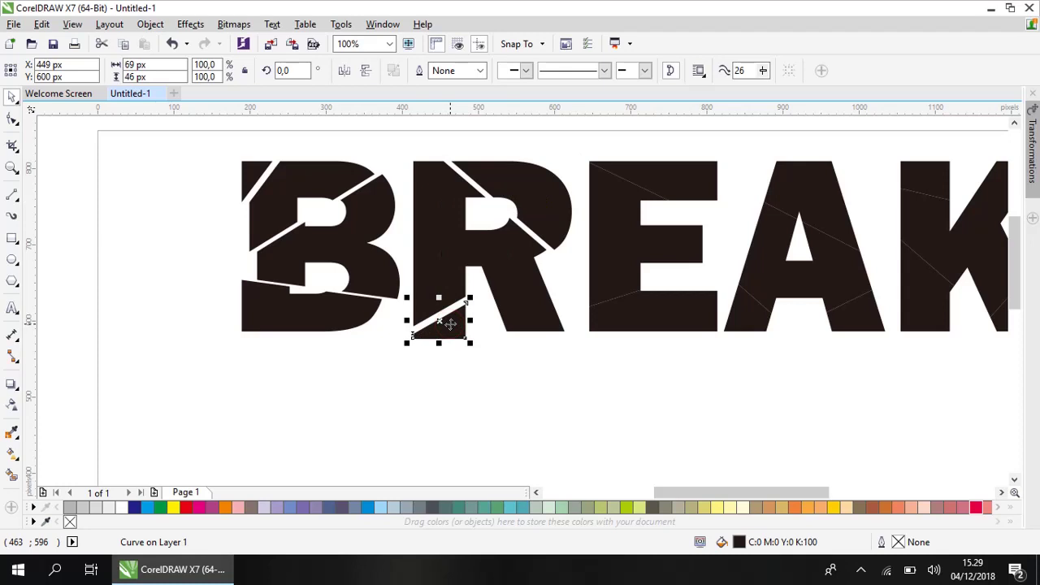
Move the E's top arm piece 10 px right and its bottom arm piece 10 px down and 10 px left.
{"action": "left_click", "coordinate": [684, 184]}
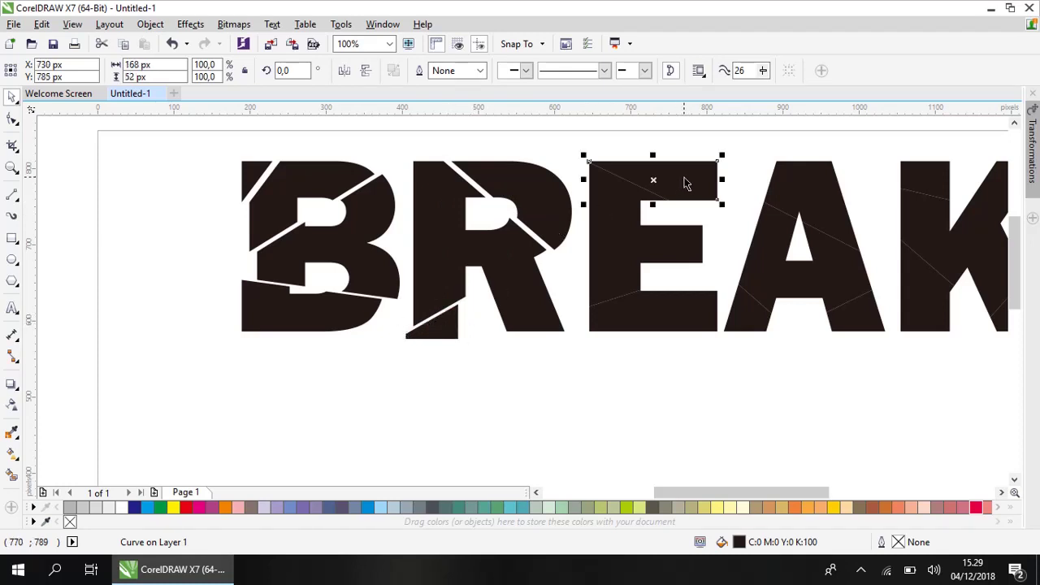
{"action": "key", "text": "Right"}
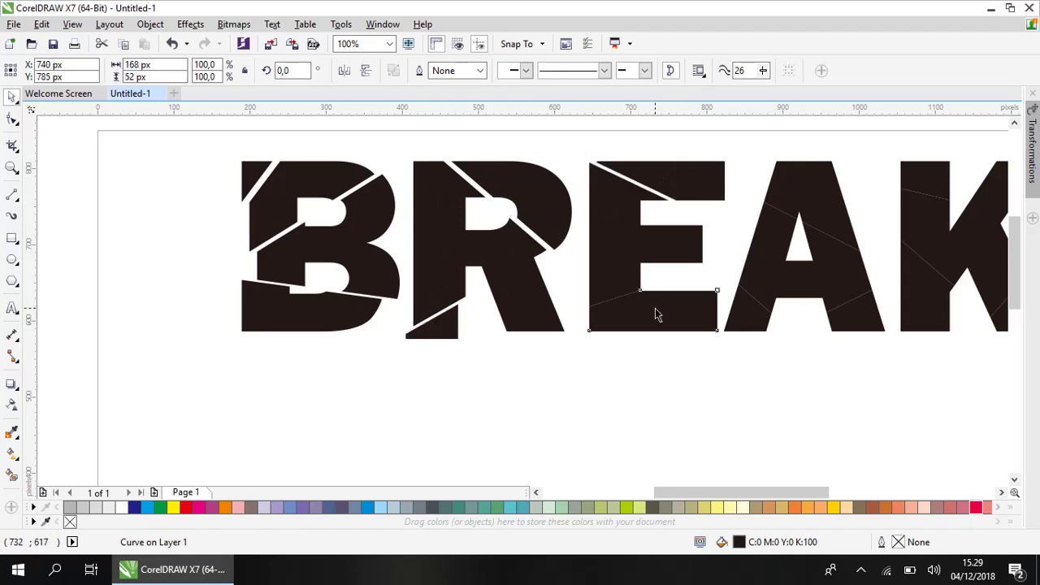
{"action": "left_click", "coordinate": [654, 309]}
{"action": "key", "text": "Down"}
{"action": "key", "text": "Left"}
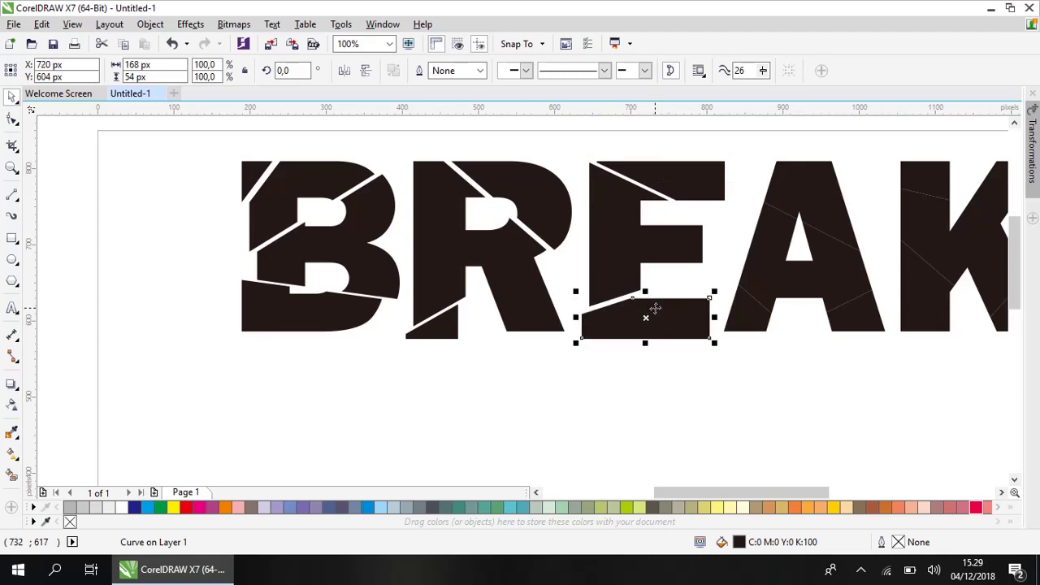
{"action": "key", "text": "Up"}
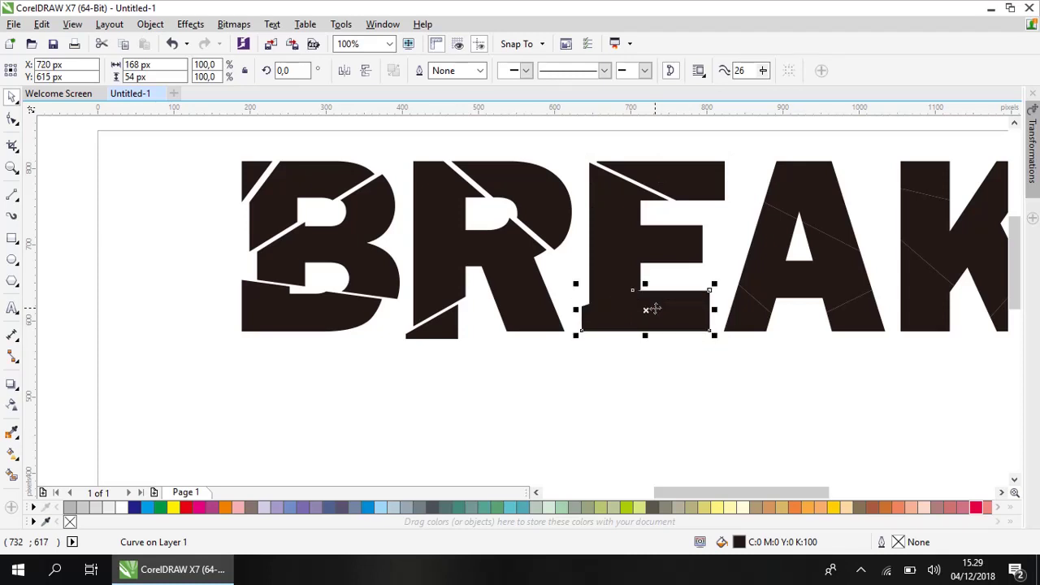
{"action": "key", "text": "Down"}
Open gaps in the A by moving its top 10 px up, its left foot 10 px down and its right foot 10 px down and left.
{"action": "left_click", "coordinate": [789, 173]}
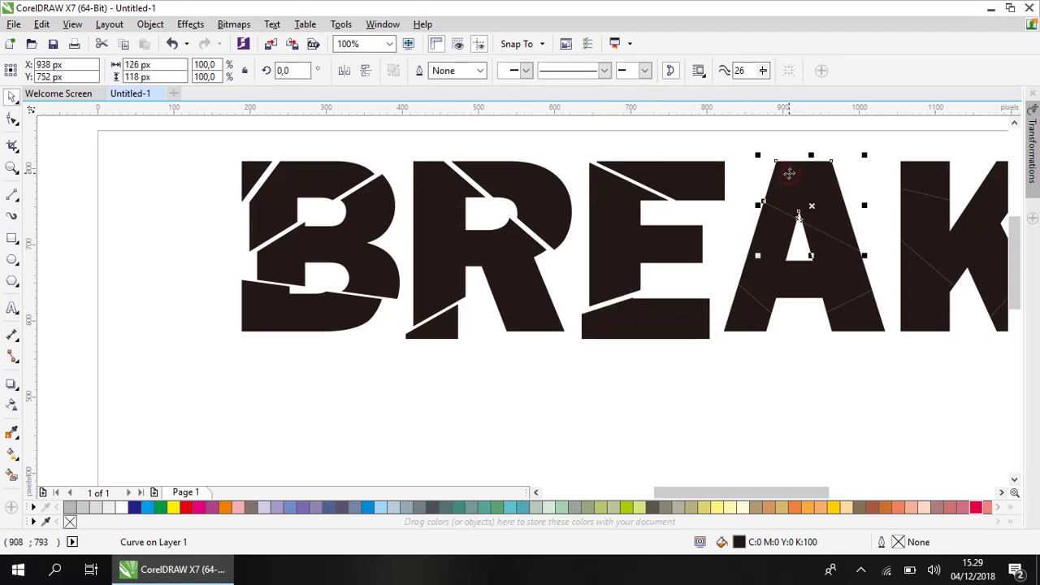
{"action": "key", "text": "Up"}
{"action": "left_click", "coordinate": [750, 315]}
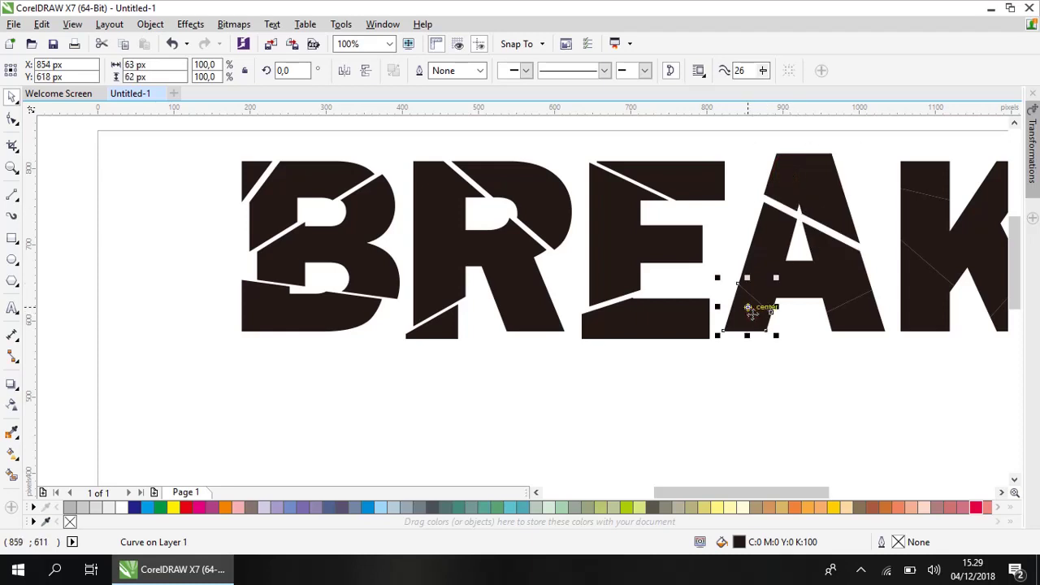
{"action": "key", "text": "Down"}
{"action": "left_click", "coordinate": [851, 318]}
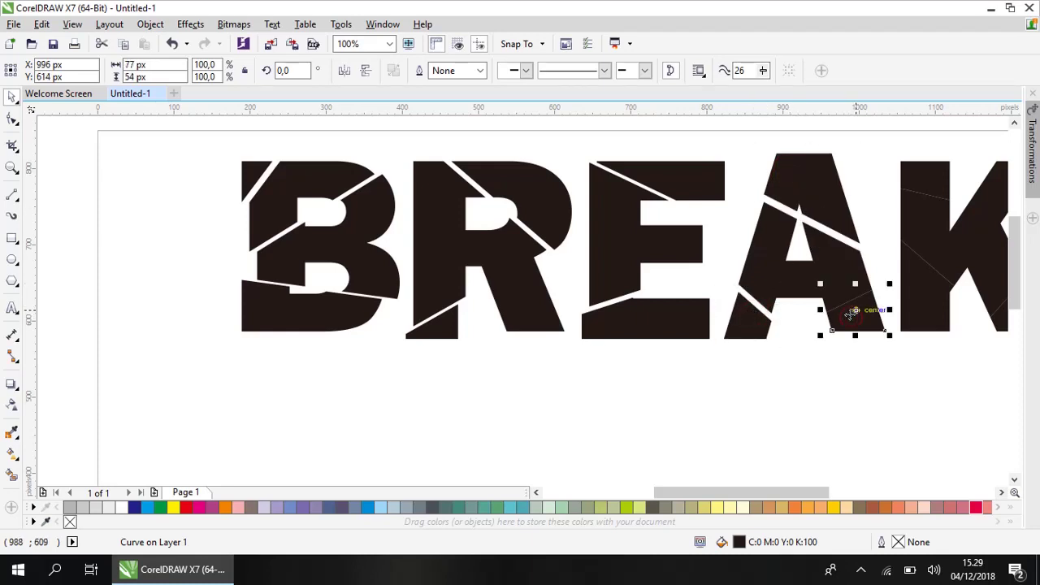
{"action": "key", "text": "Down"}
{"action": "key", "text": "Left"}
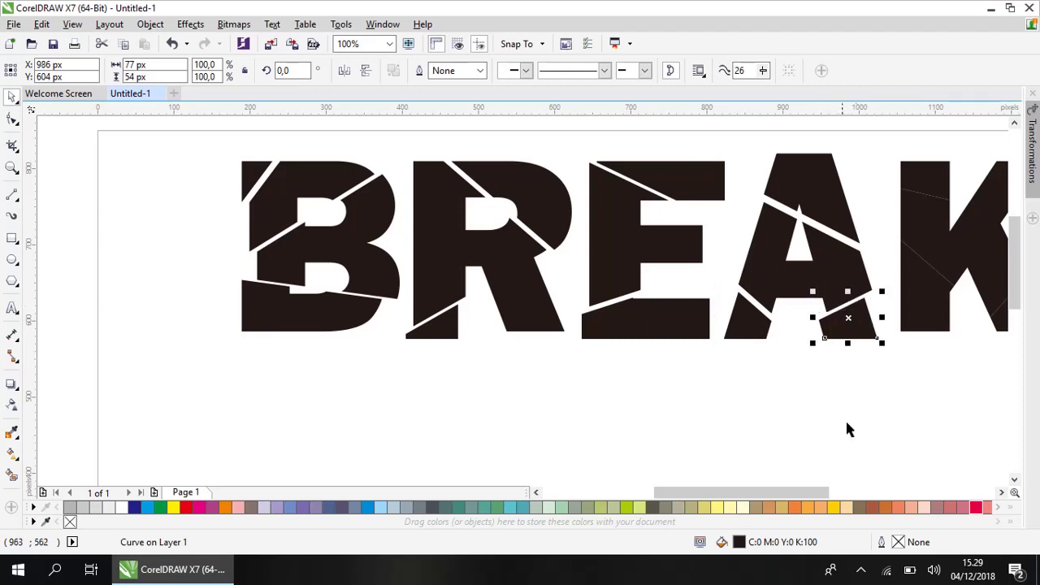
Spread the K's pieces, moving the stem's top 10 px up, the lower stem 10 px down and the lower leg 10 px right.
{"action": "scroll", "coordinate": [999, 497], "scroll_direction": "right", "scroll_amount": 2}
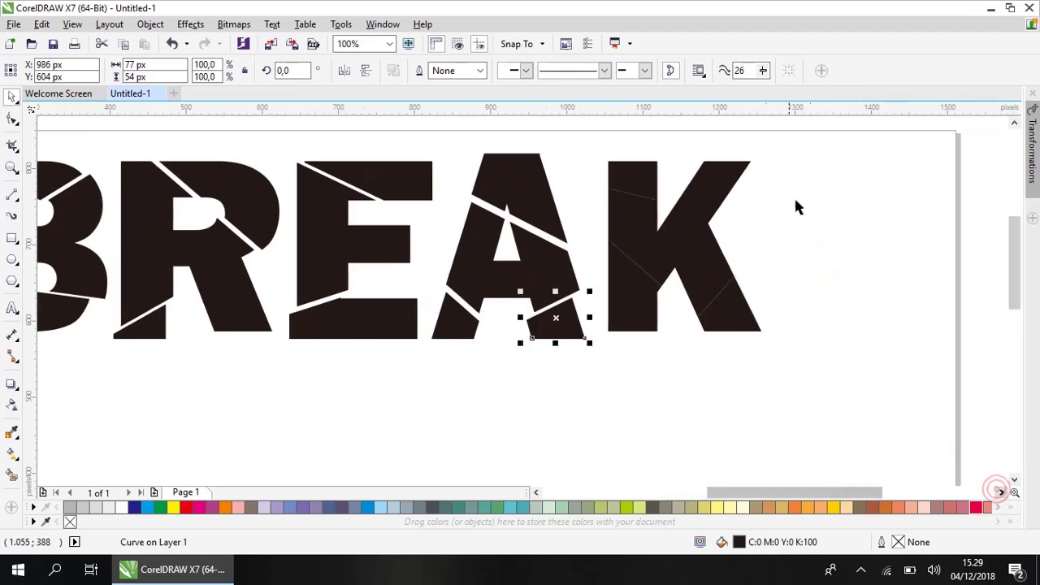
{"action": "left_click", "coordinate": [652, 172]}
{"action": "key", "text": "Up"}
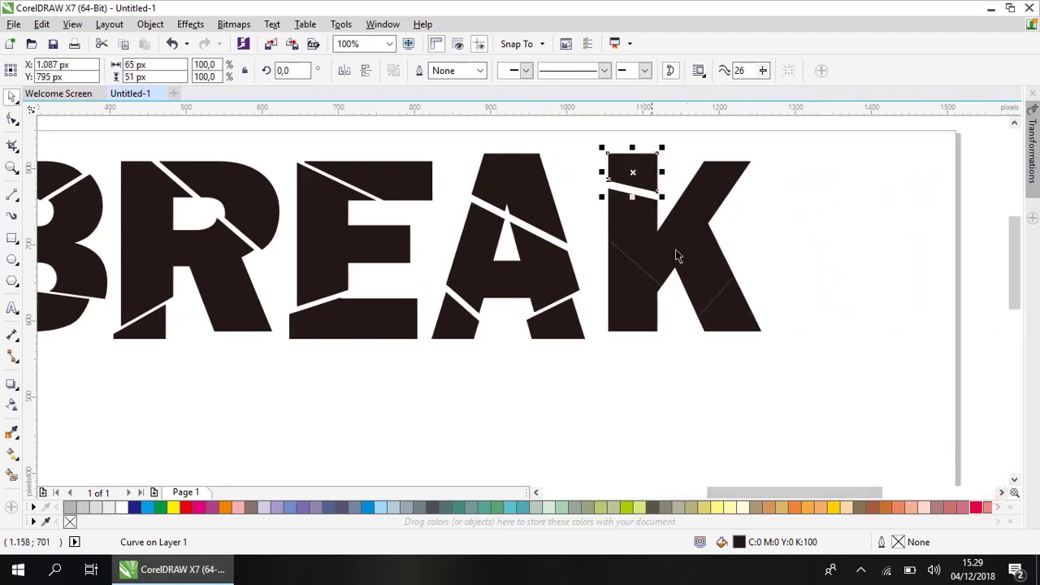
{"action": "left_click", "coordinate": [641, 273]}
{"action": "key", "text": "Down"}
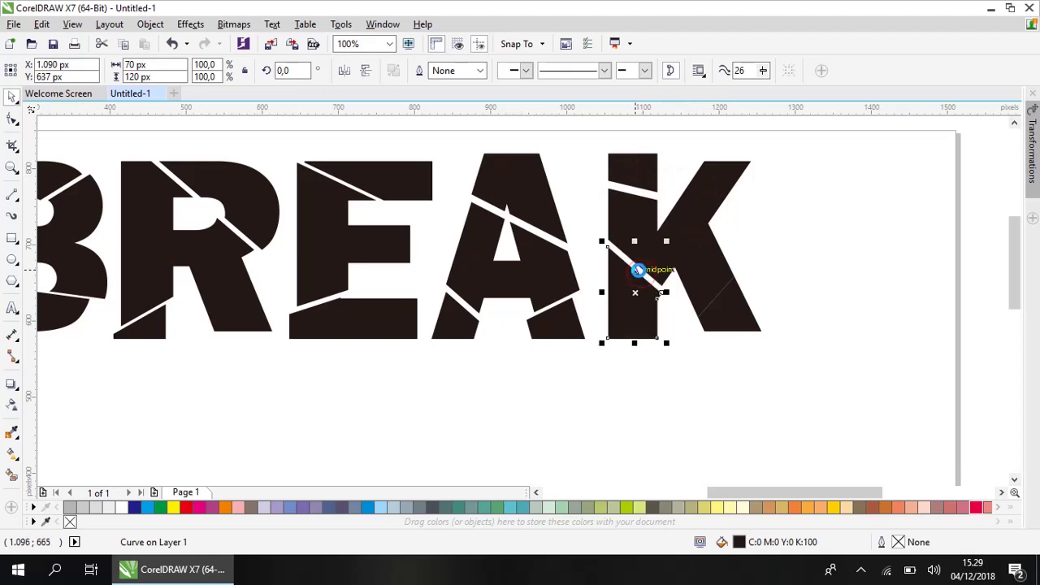
{"action": "left_click", "coordinate": [738, 323]}
{"action": "key", "text": "Right"}
{"action": "left_click", "coordinate": [803, 255]}
{"action": "scroll", "coordinate": [803, 255], "scroll_direction": "down", "scroll_amount": 1}
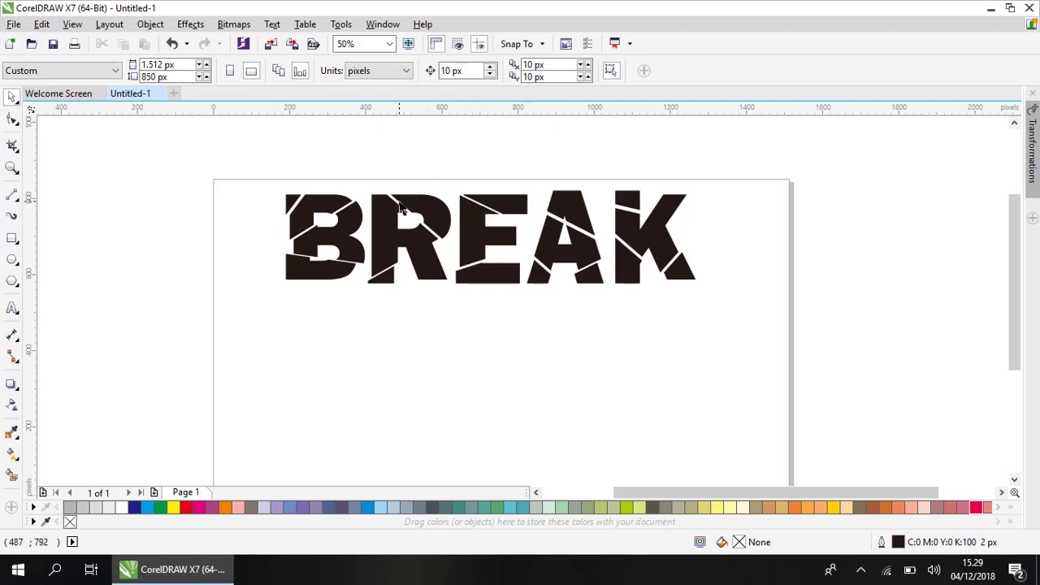
{"action": "scroll", "coordinate": [398, 206], "scroll_direction": "up", "scroll_amount": 1}
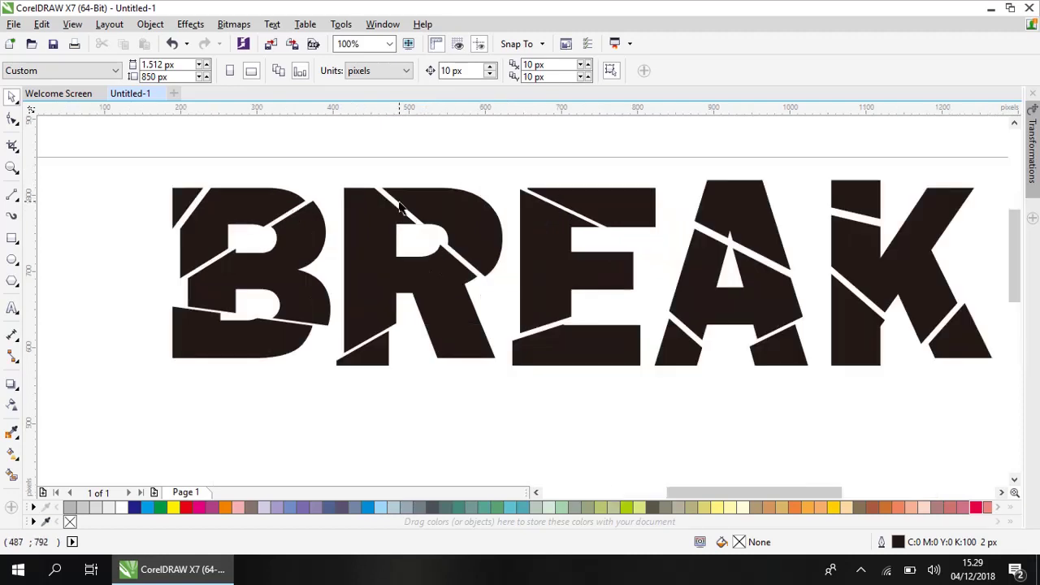